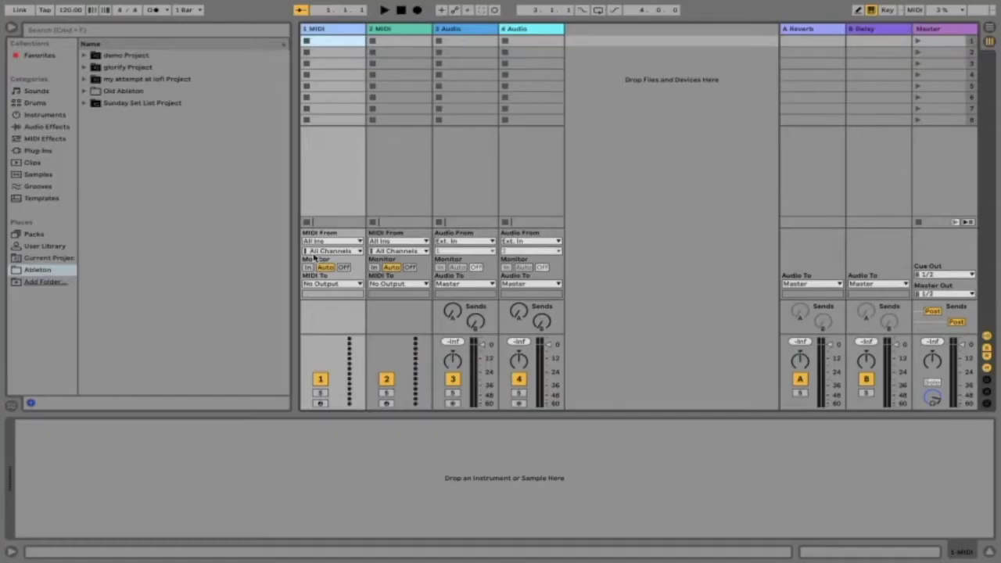
# Delete both MIDI tracks and the Reverb and Delay return tracks.
pyautogui.click(358, 35)
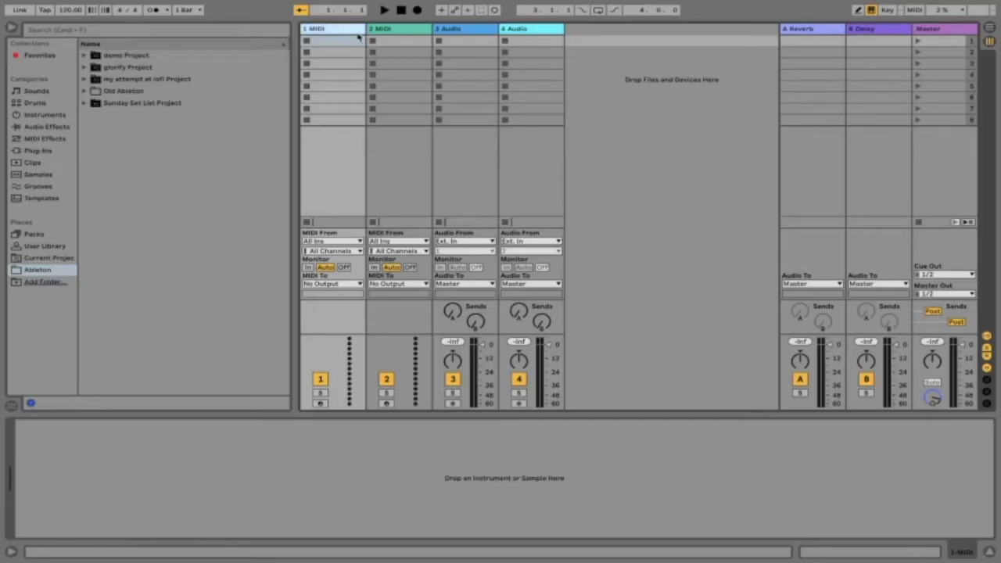
pyautogui.press('Delete')
pyautogui.press('Delete')
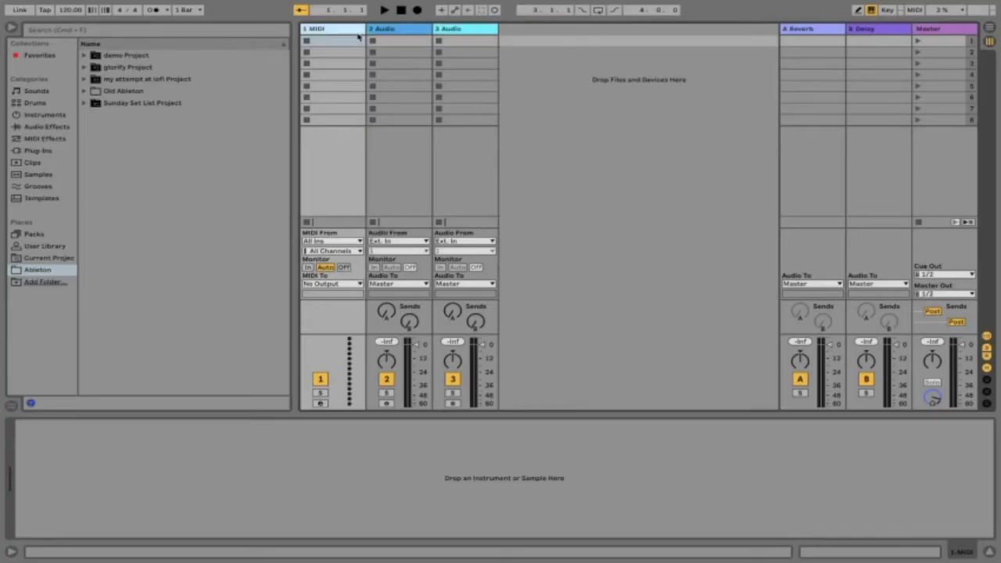
pyautogui.click(797, 29)
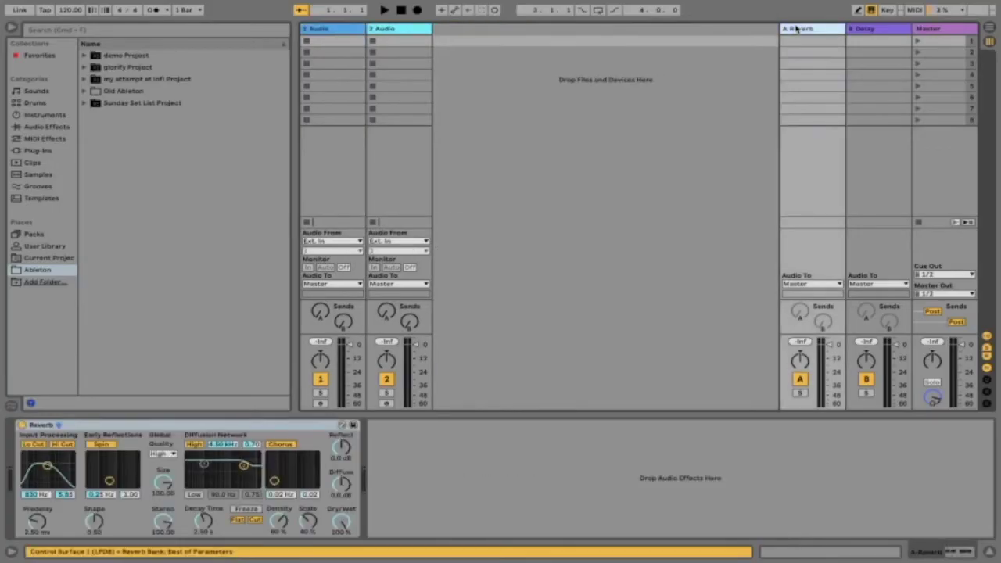
pyautogui.press('Delete')
pyautogui.press('Delete')
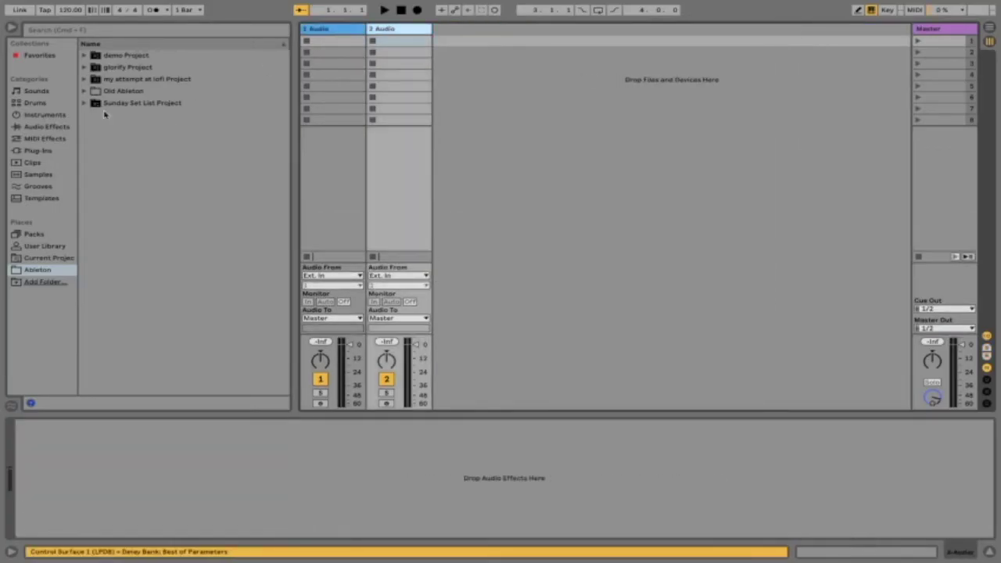
# Add Blank Dummy Clip.mp3 to the second audio track and Church Medley.mp3 to the first.
pyautogui.click(83, 102)
pyautogui.moveTo(200, 164); pyautogui.dragTo(413, 49)
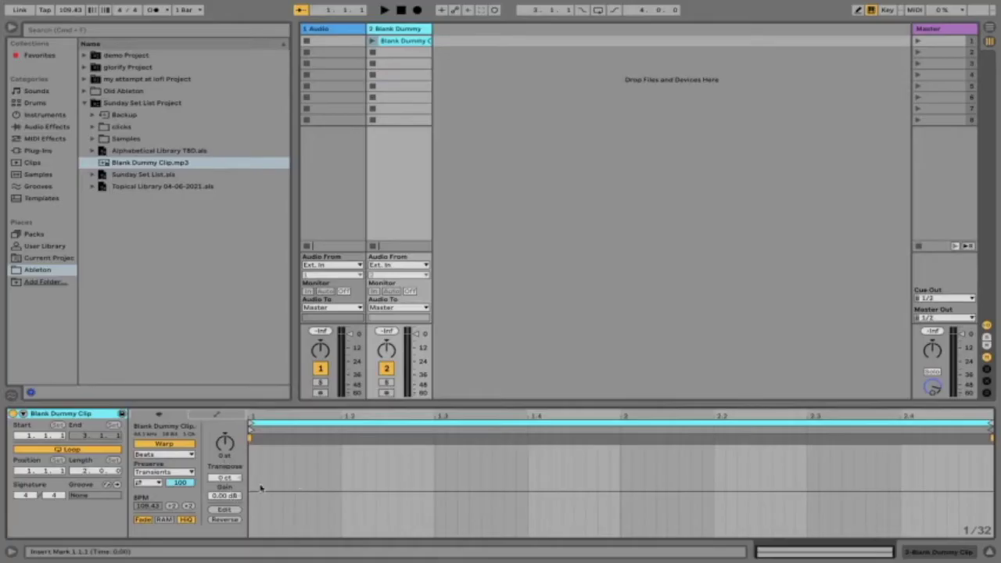
pyautogui.click(991, 551)
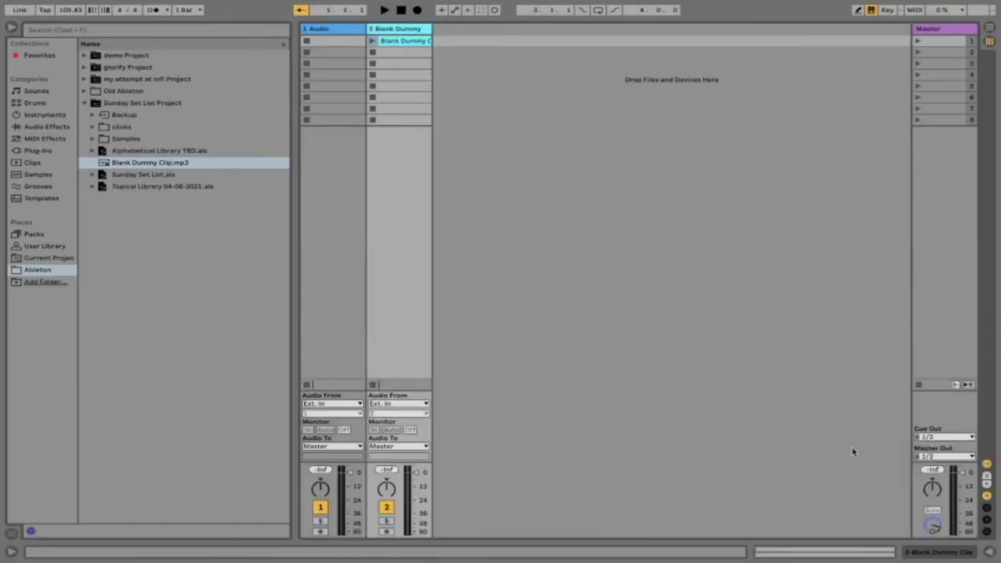
pyautogui.click(92, 153)
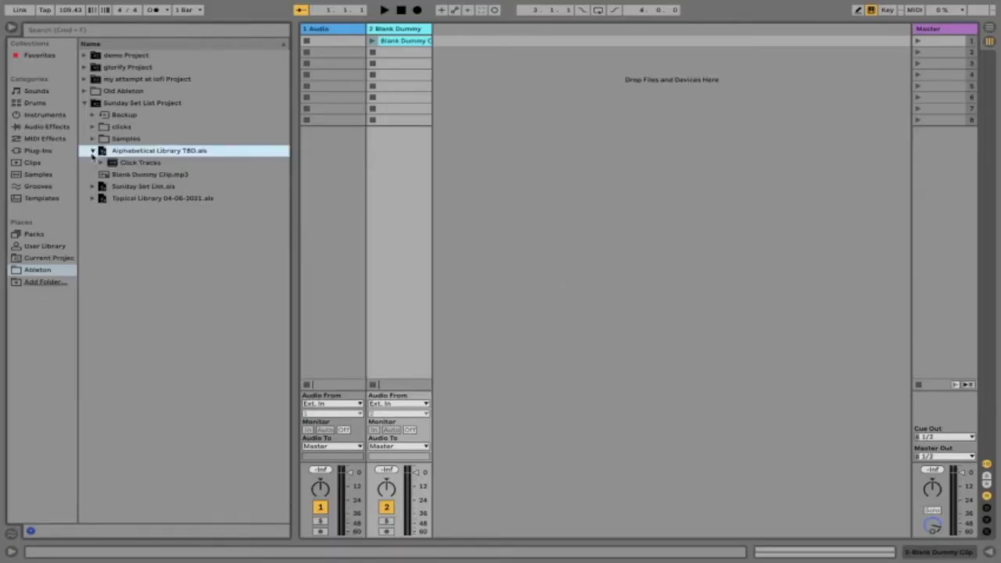
pyautogui.click(92, 153)
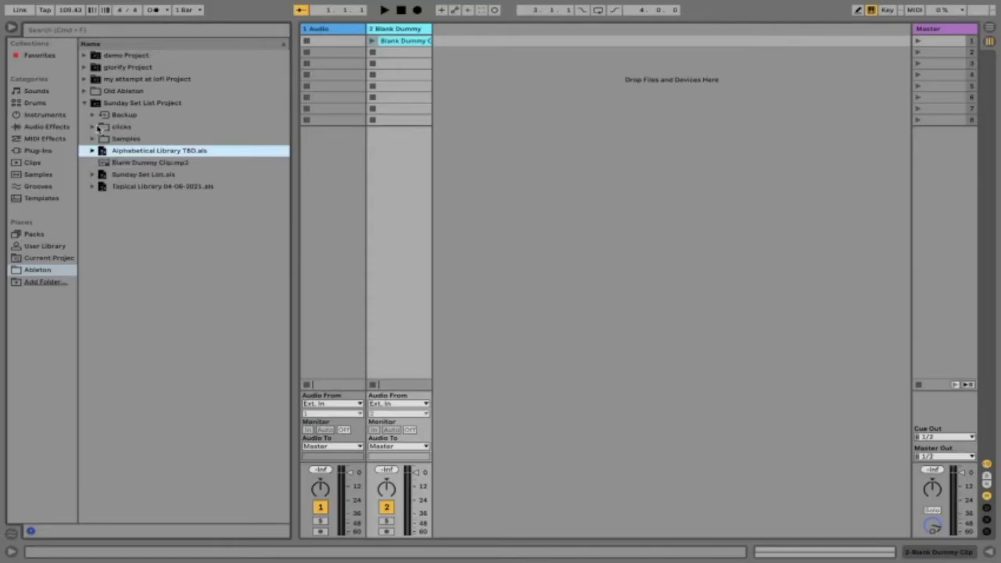
pyautogui.click(94, 127)
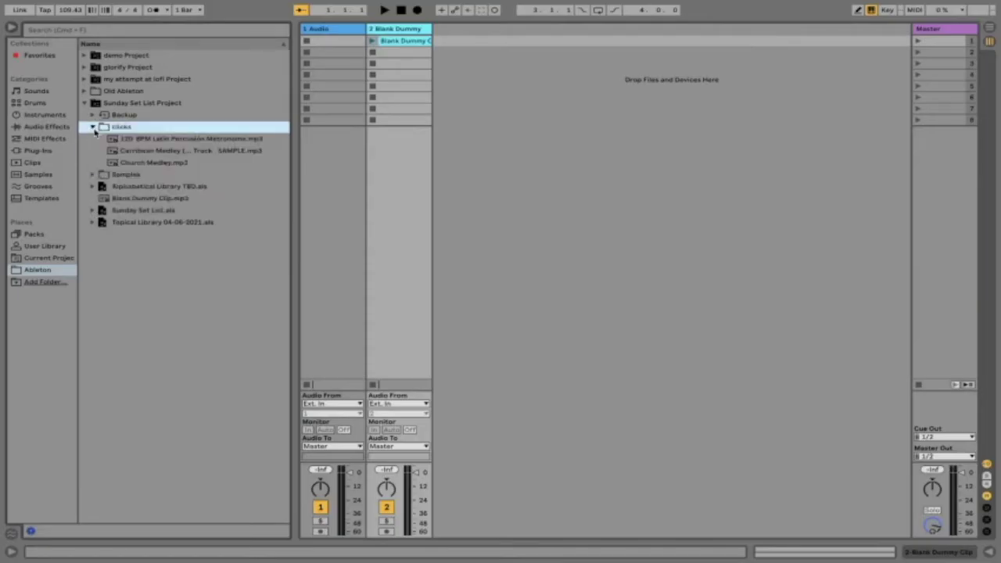
pyautogui.moveTo(185, 163); pyautogui.dragTo(350, 43)
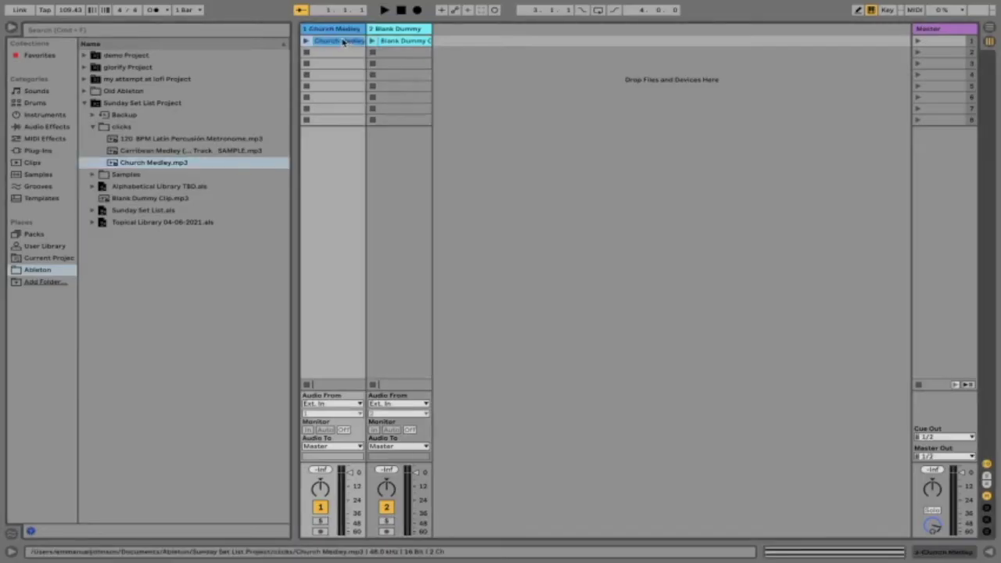
# Rename the Blank Dummy track to Automation and the Church Medley track to Click.
pyautogui.click(385, 40)
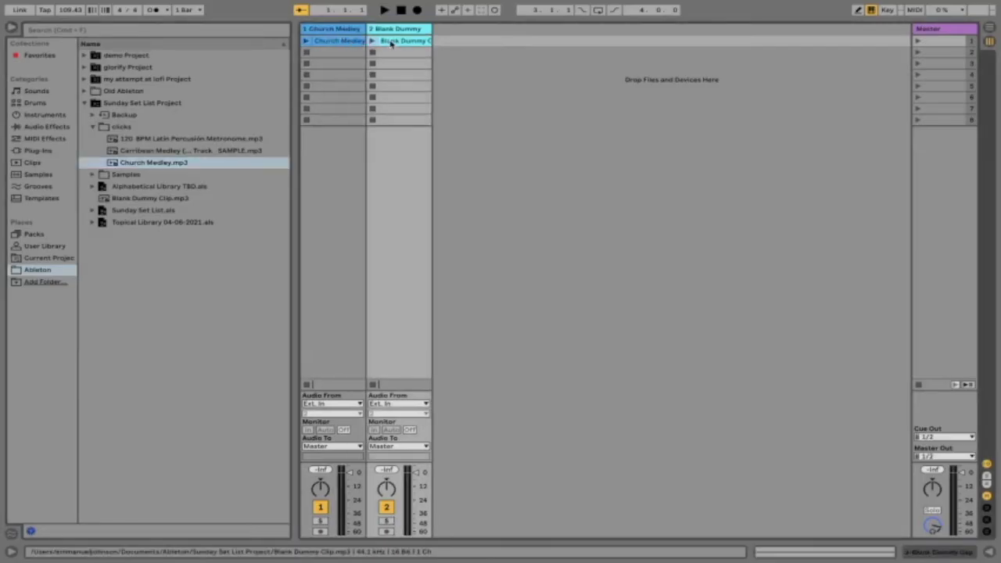
pyautogui.press('super+r')
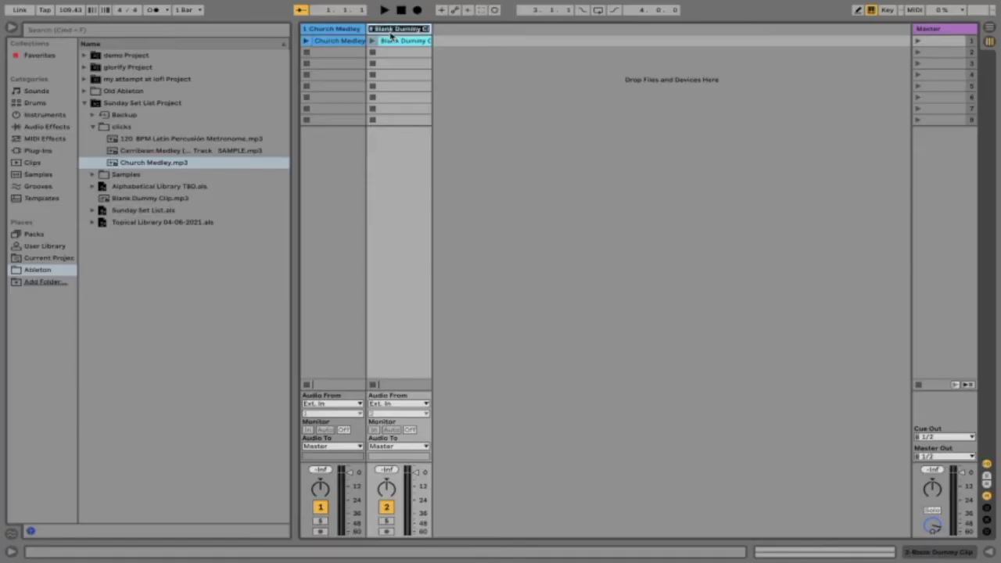
pyautogui.write('Automation')
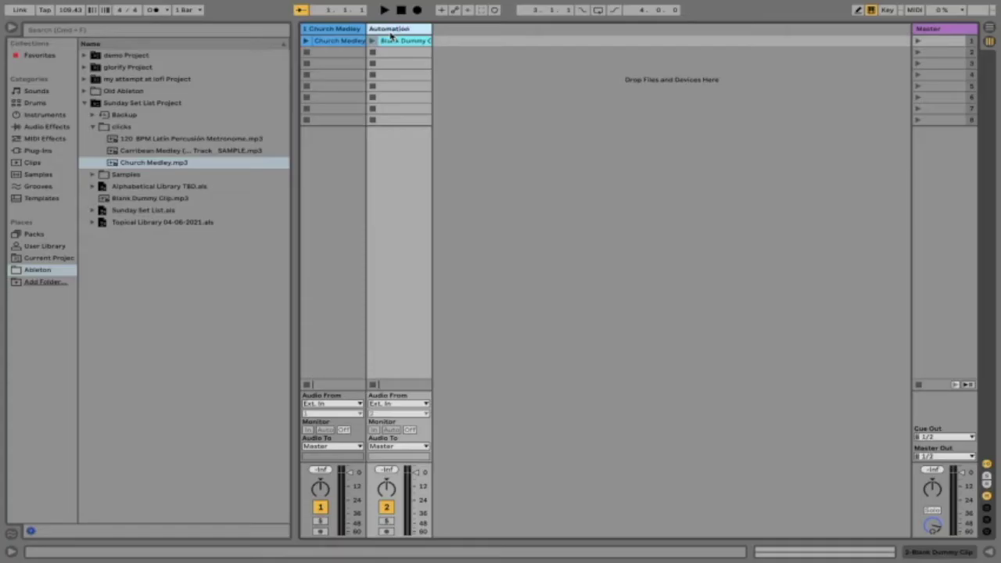
pyautogui.click(444, 80)
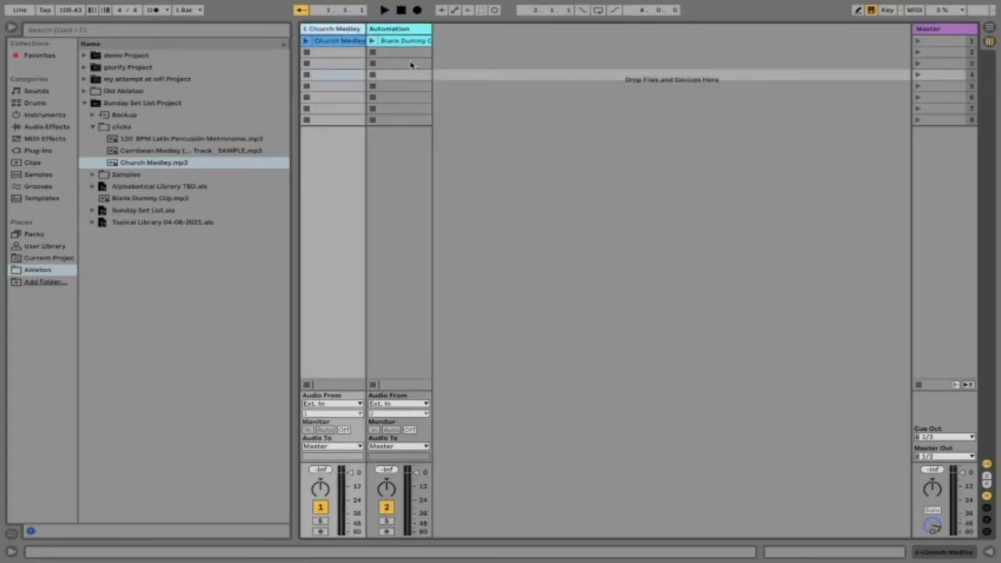
pyautogui.press('super+r')
pyautogui.write('Click')
pyautogui.press('Return')
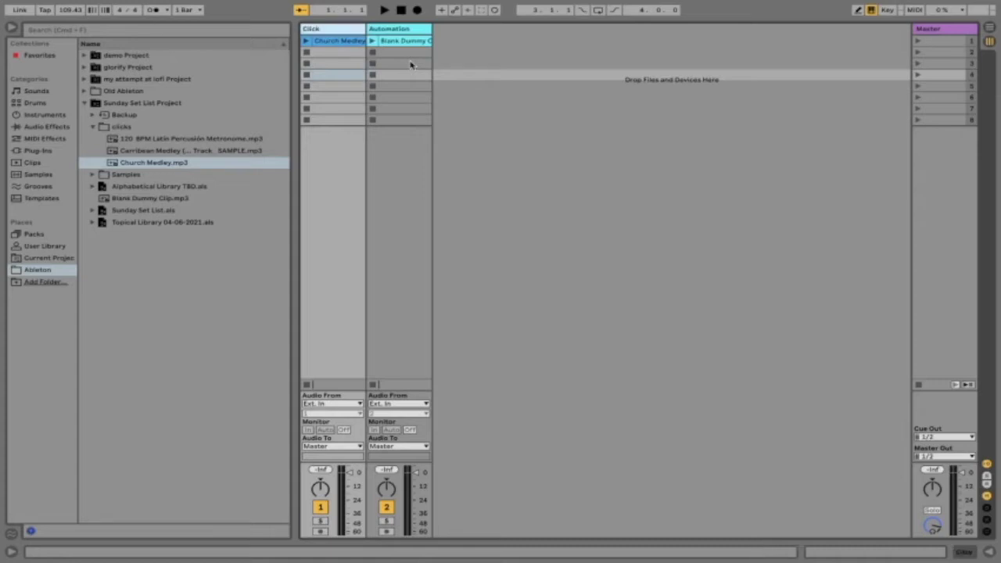
# Widen the Master column and name scene 1 Click and scene 8 Fade Out.
pyautogui.click(516, 121)
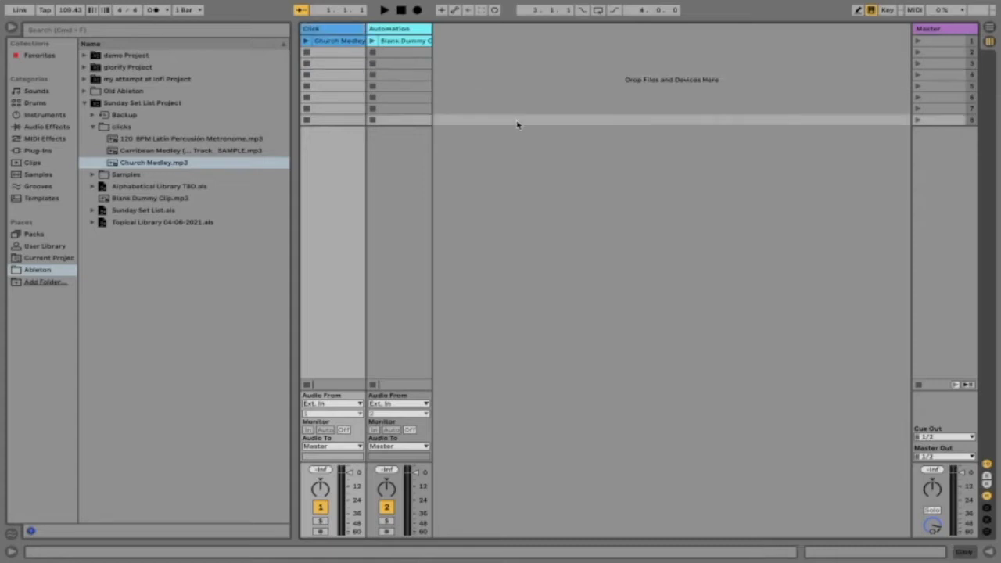
pyautogui.moveTo(913, 34); pyautogui.dragTo(877, 35)
pyautogui.click(901, 41)
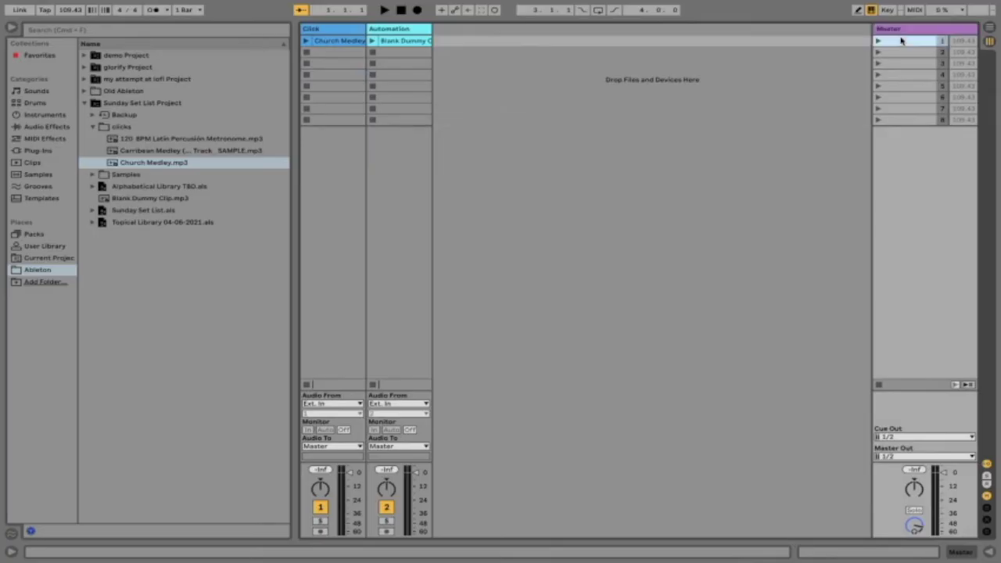
pyautogui.press('super+r')
pyautogui.press('Return')
pyautogui.click(912, 121)
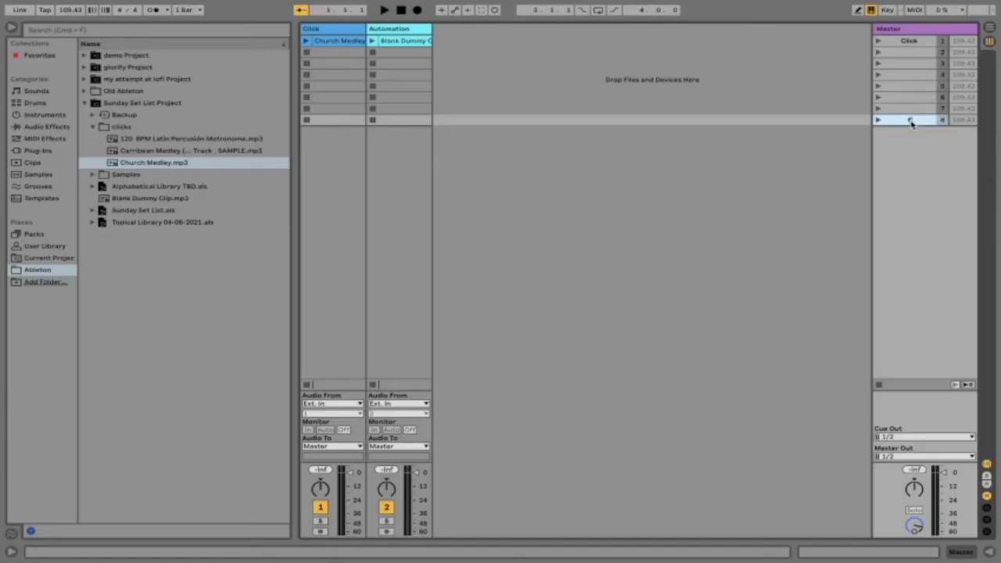
pyautogui.write('Out')
pyautogui.press('Return')
# Move the Blank Dummy clip down to scene 8 and make the Automation track grey.
pyautogui.moveTo(397, 44); pyautogui.dragTo(402, 123)
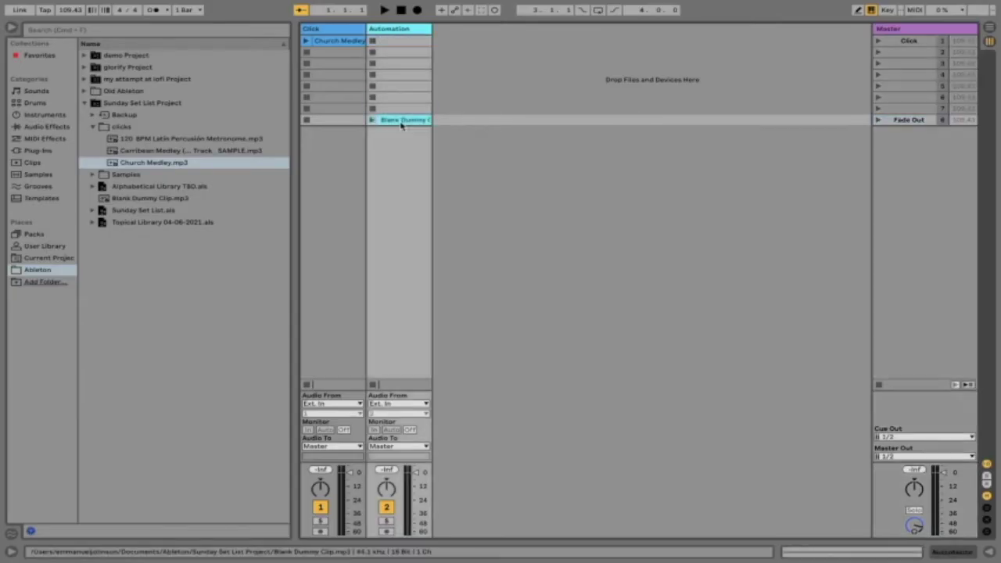
pyautogui.rightClick(397, 33)
pyautogui.click(561, 205)
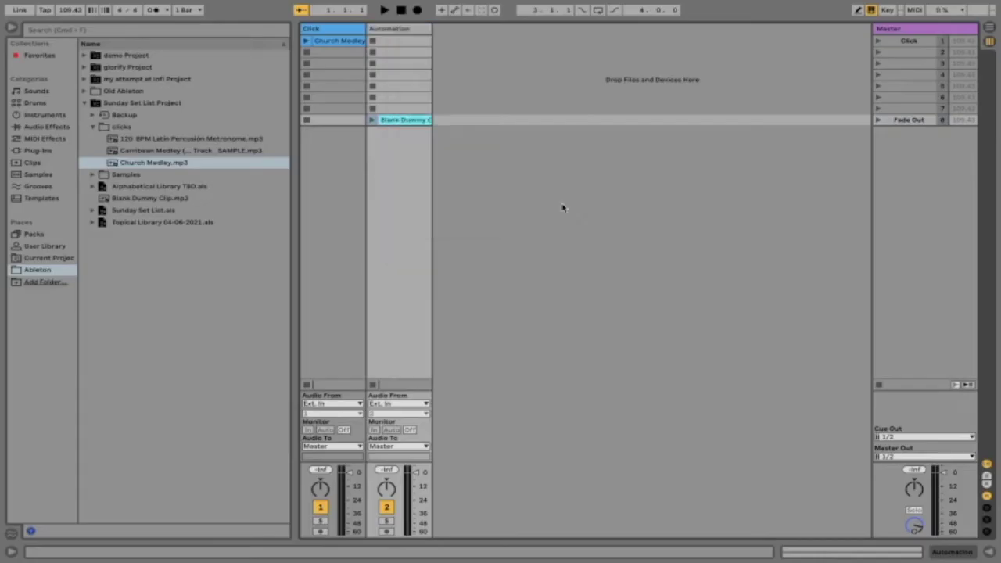
# Colour the scene-8 dummy clip dark grey and open its clip details.
pyautogui.rightClick(417, 128)
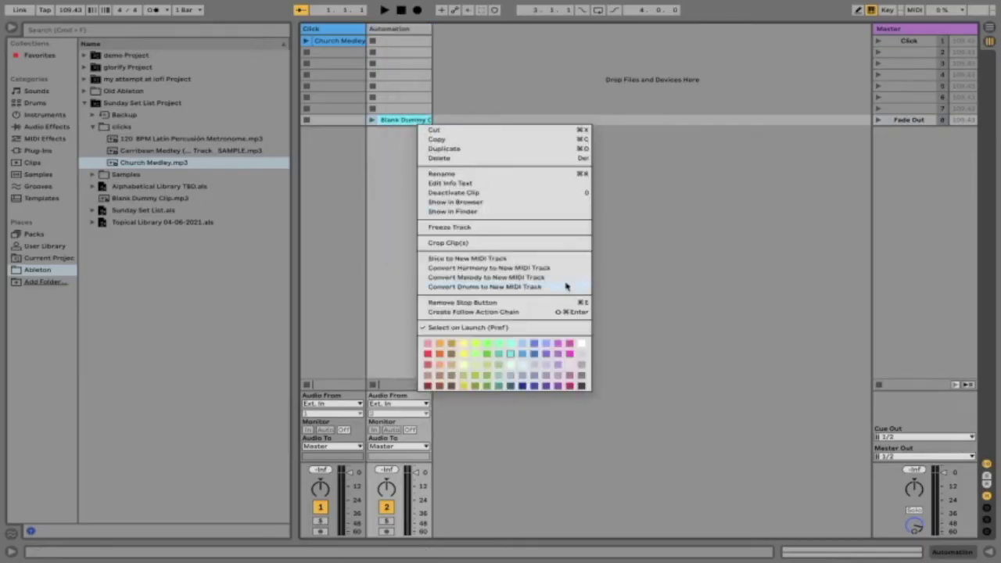
pyautogui.click(583, 367)
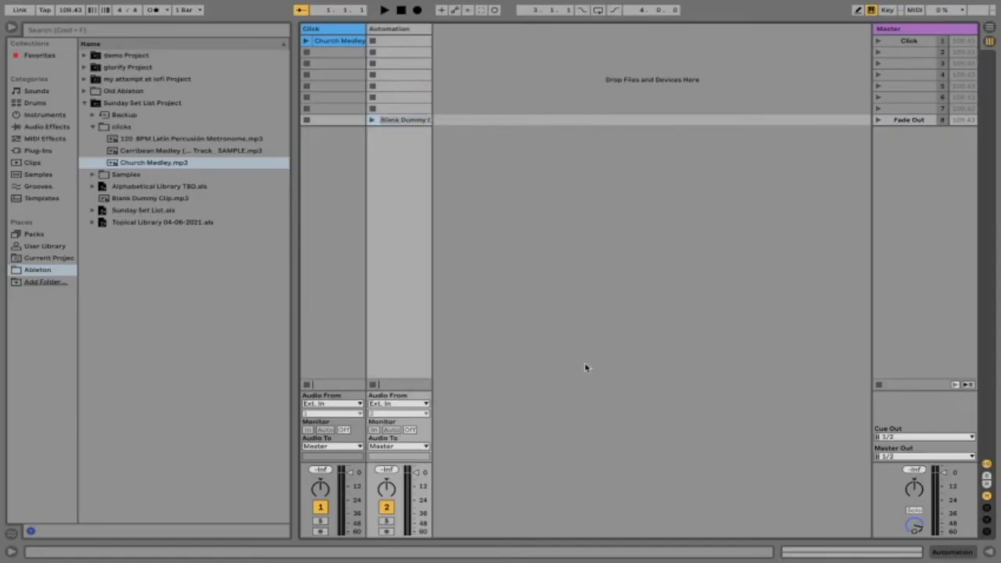
pyautogui.click(406, 121)
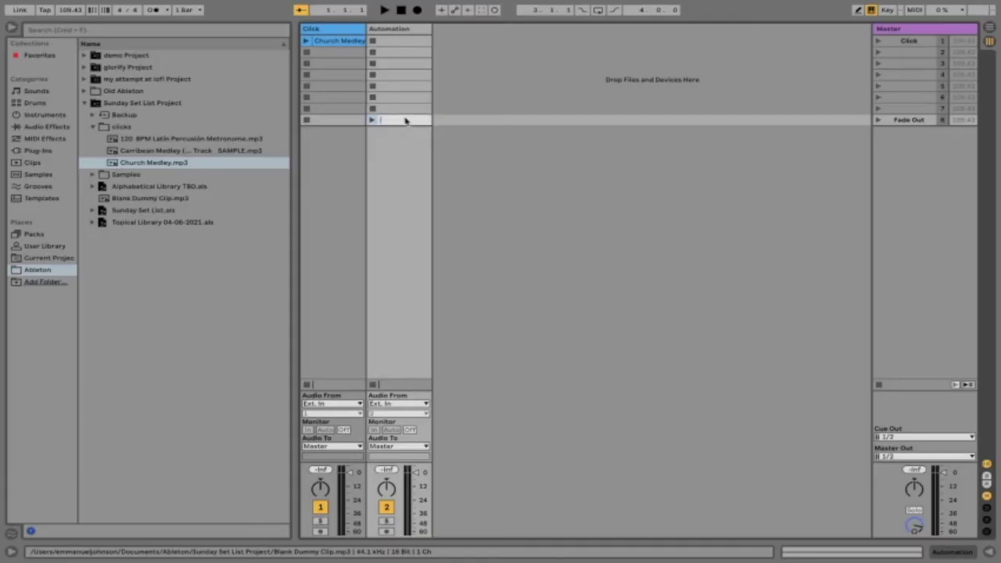
pyautogui.rightClick(417, 123)
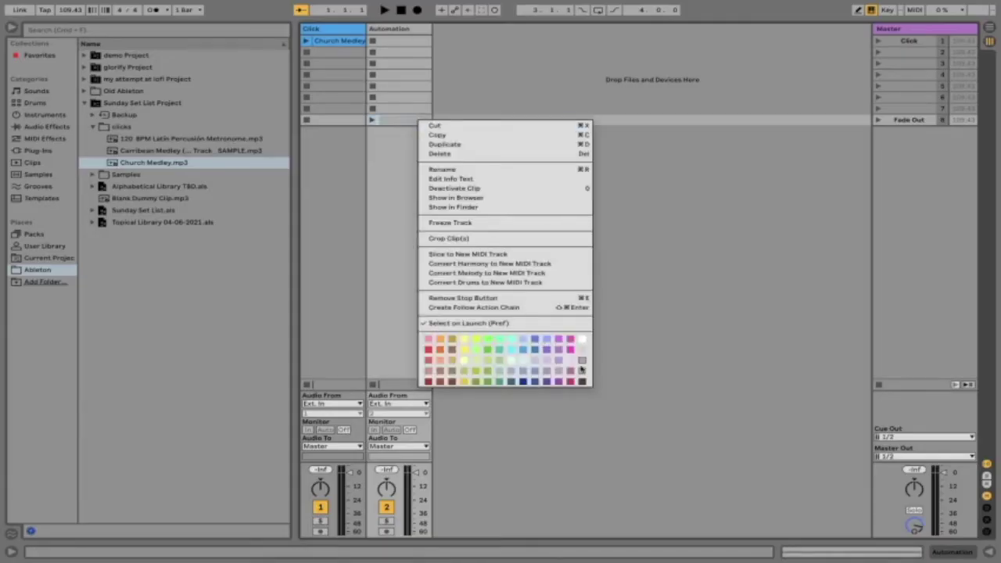
pyautogui.click(583, 380)
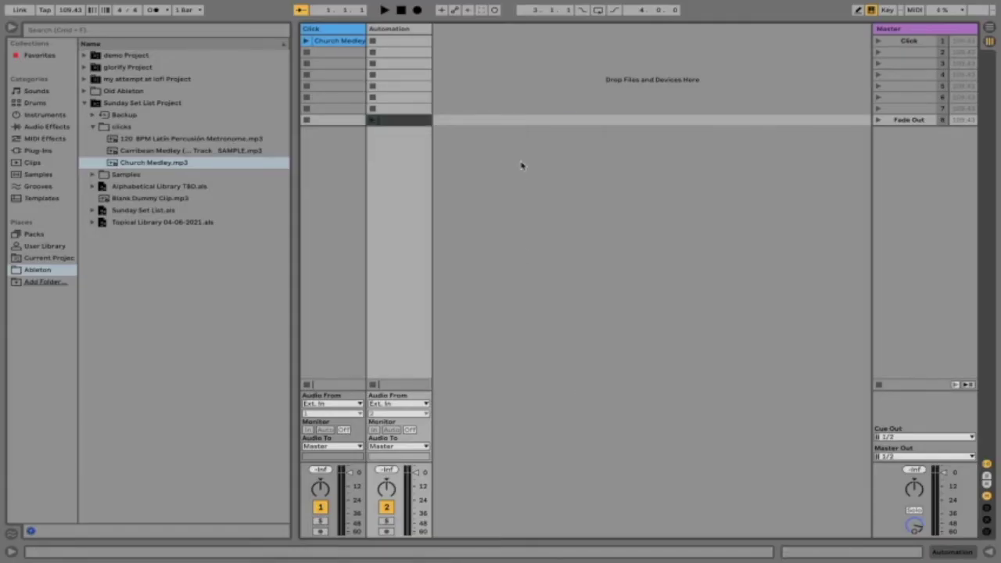
pyautogui.doubleClick(412, 122)
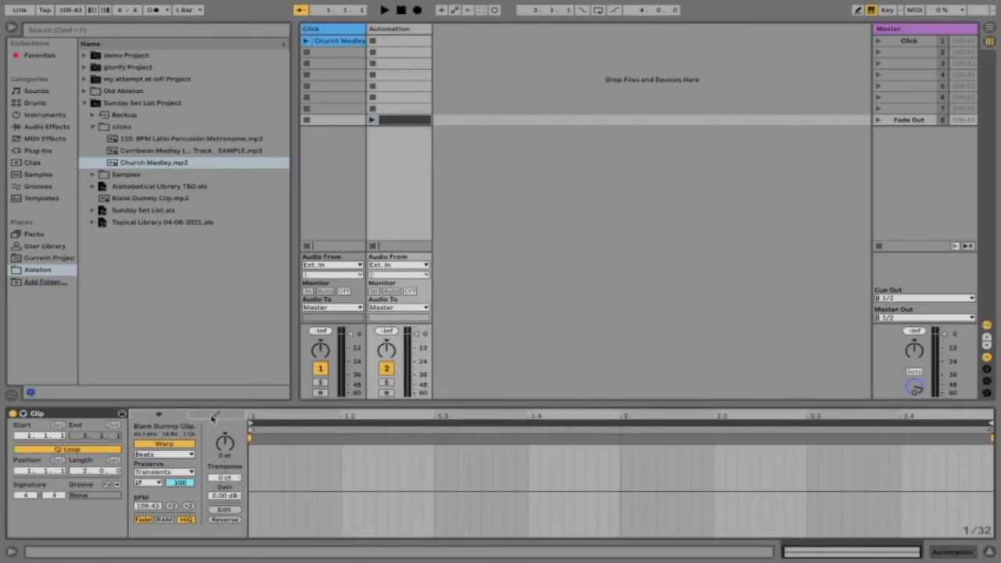
# Turn Loop off and draw a Mixer Track Volume envelope fading from 0 dB to -inf dB.
pyautogui.click(112, 450)
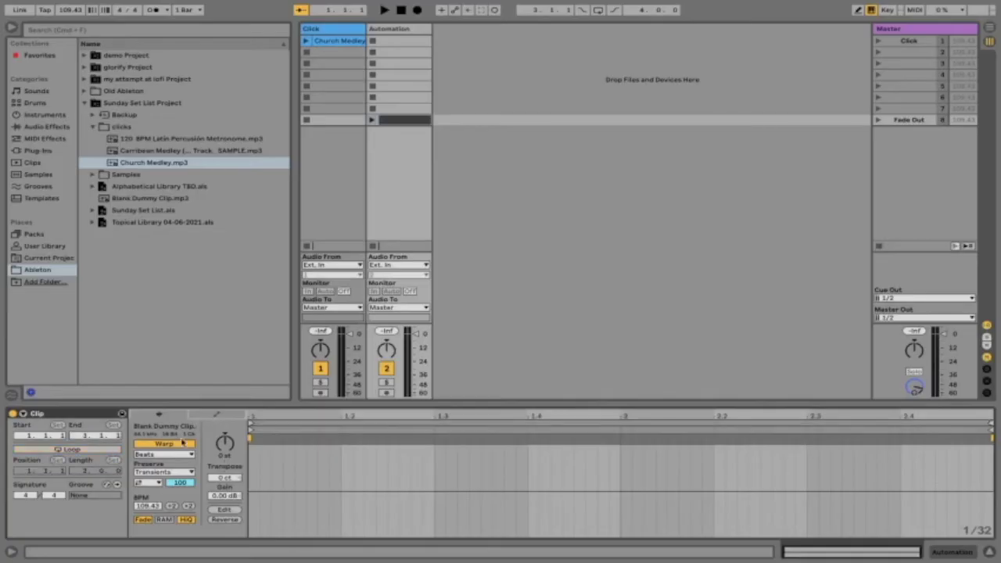
pyautogui.click(220, 417)
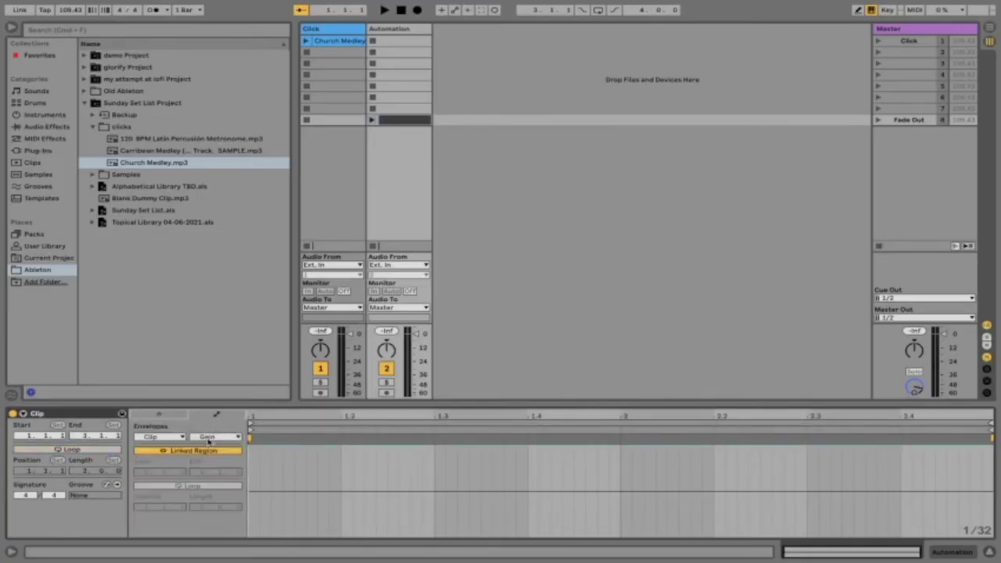
pyautogui.click(173, 439)
pyautogui.click(172, 456)
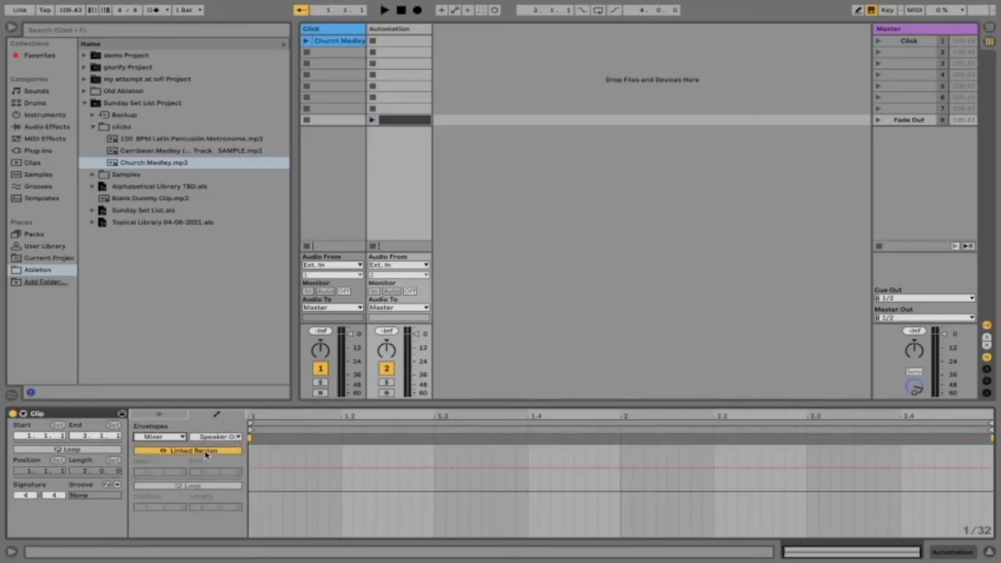
pyautogui.click(208, 436)
pyautogui.click(230, 465)
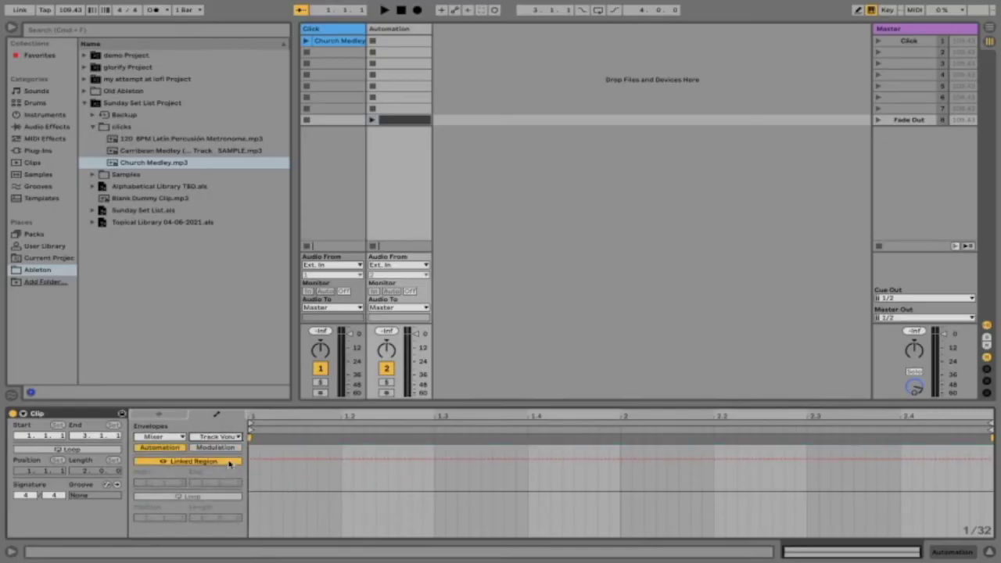
pyautogui.moveTo(266, 463); pyautogui.dragTo(714, 540)
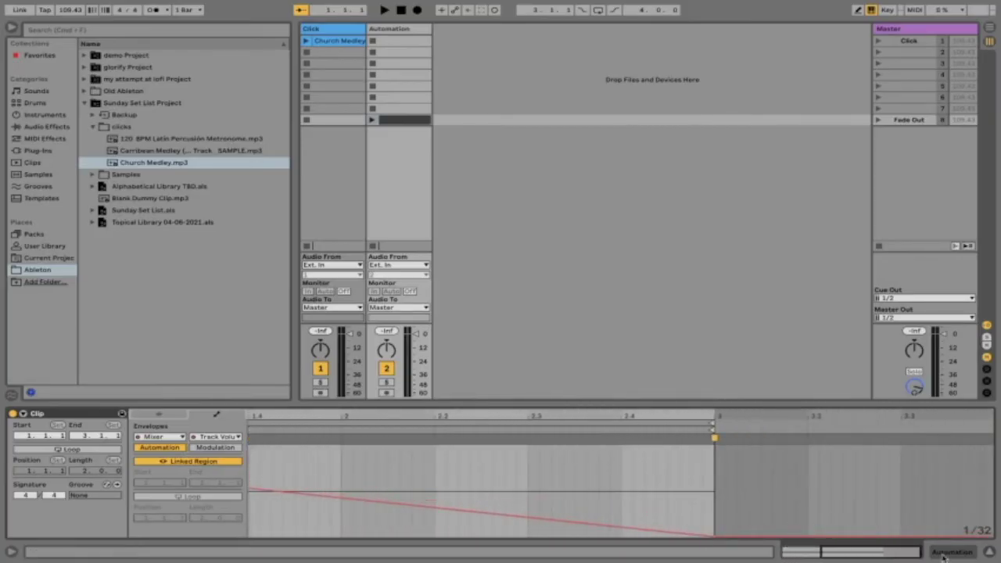
pyautogui.click(990, 552)
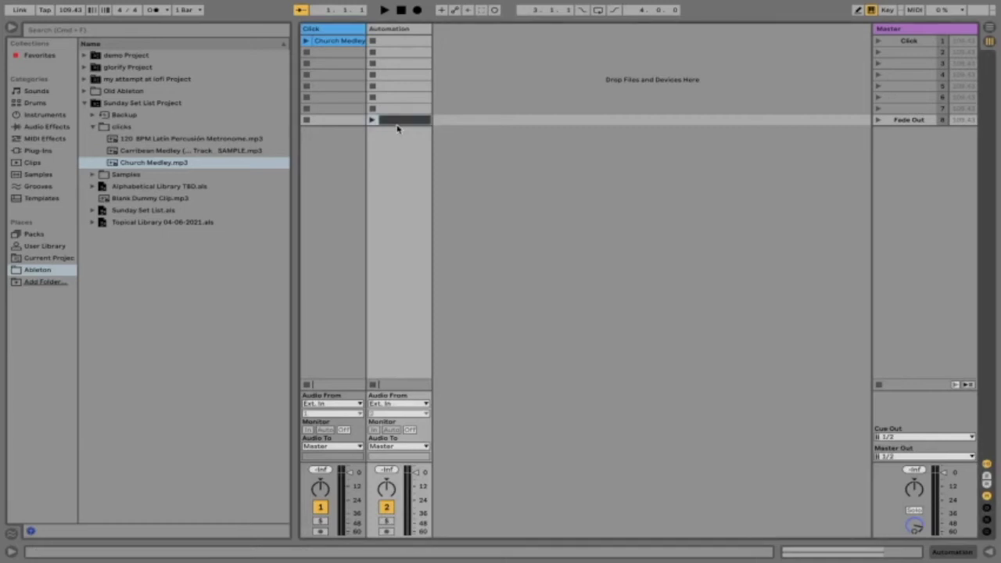
# Place Blank Dummy Clip.mp3 in Click slot 8, clear its name, and colour it dark grey.
pyautogui.moveTo(113, 201); pyautogui.dragTo(353, 126)
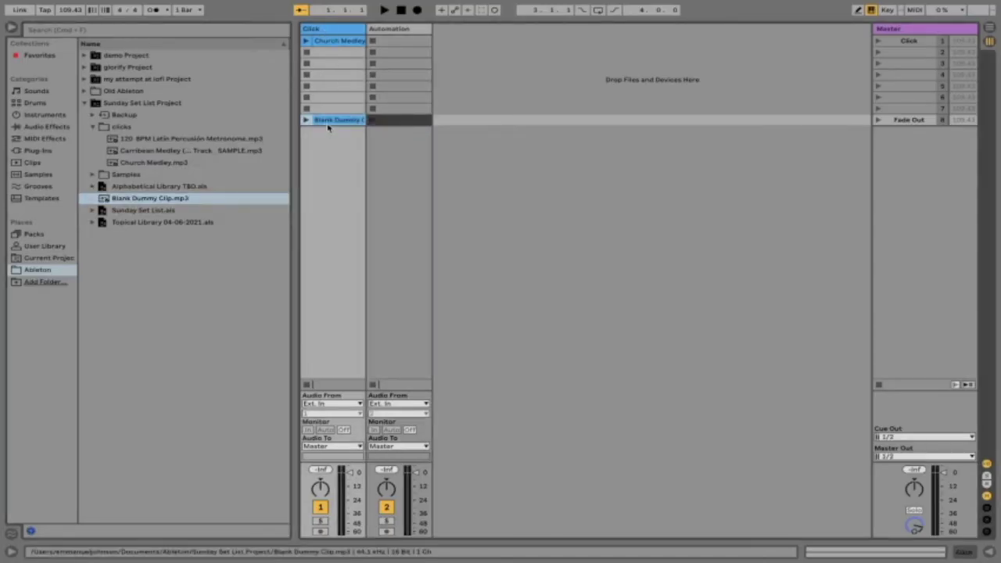
pyautogui.press('BackSpace')
pyautogui.press('Return')
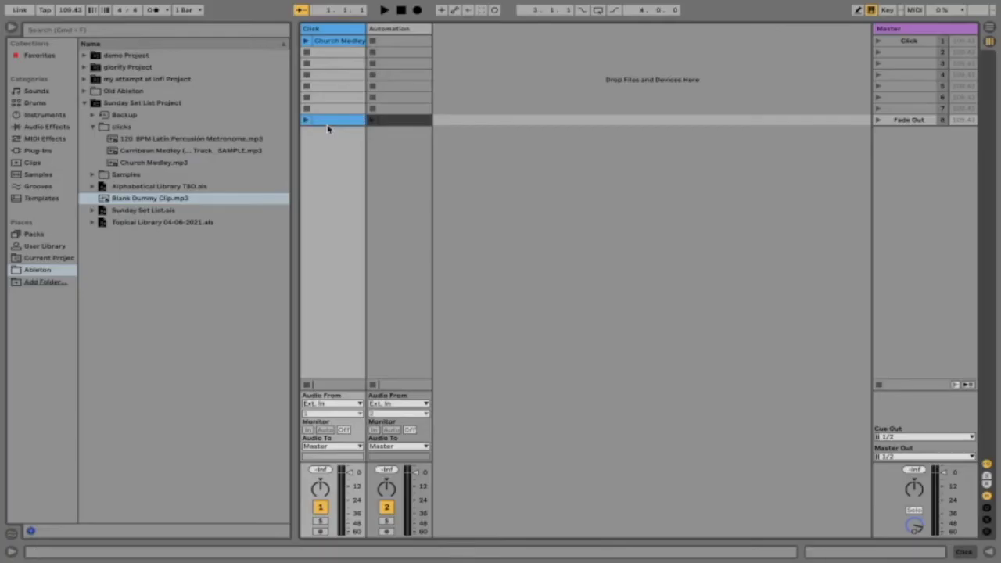
pyautogui.rightClick(330, 122)
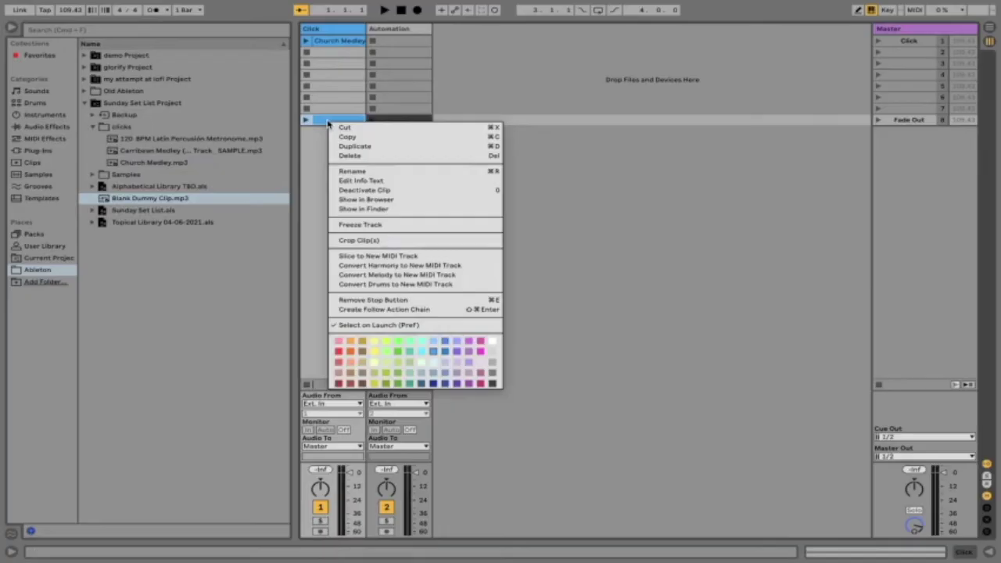
pyautogui.click(493, 383)
# Turn off looping on the Click-track dummy clip and show its launch settings.
pyautogui.doubleClick(340, 123)
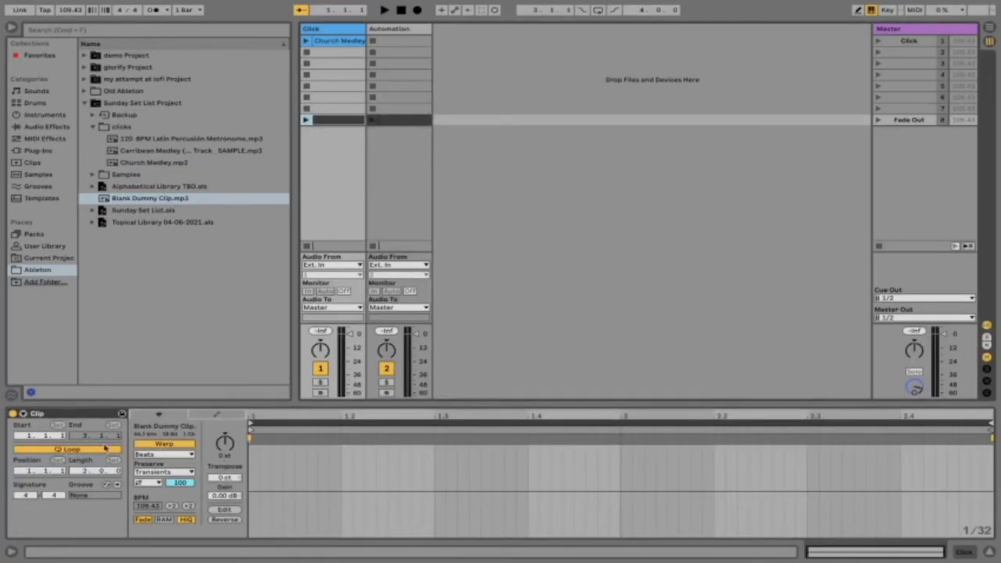
pyautogui.click(68, 450)
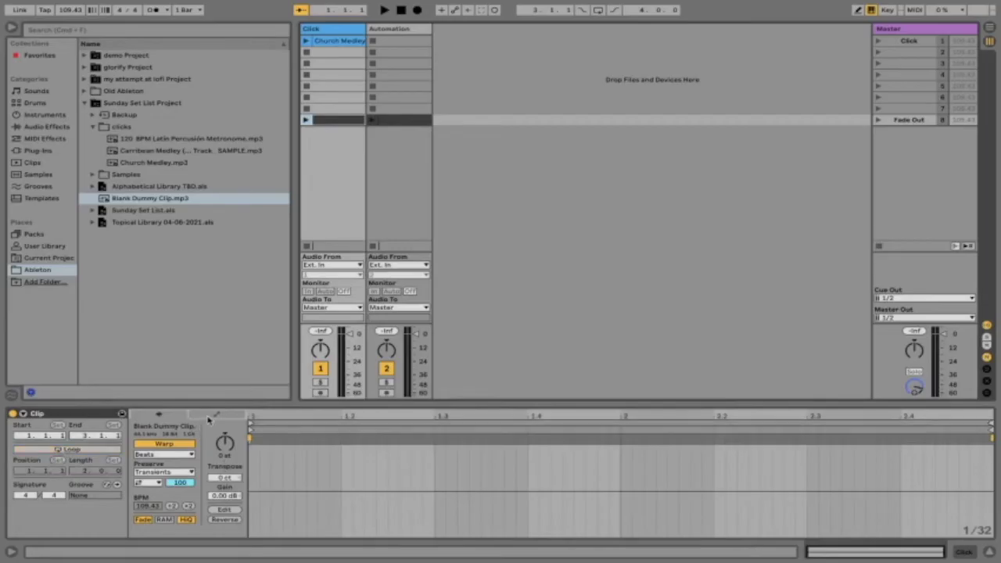
pyautogui.click(208, 418)
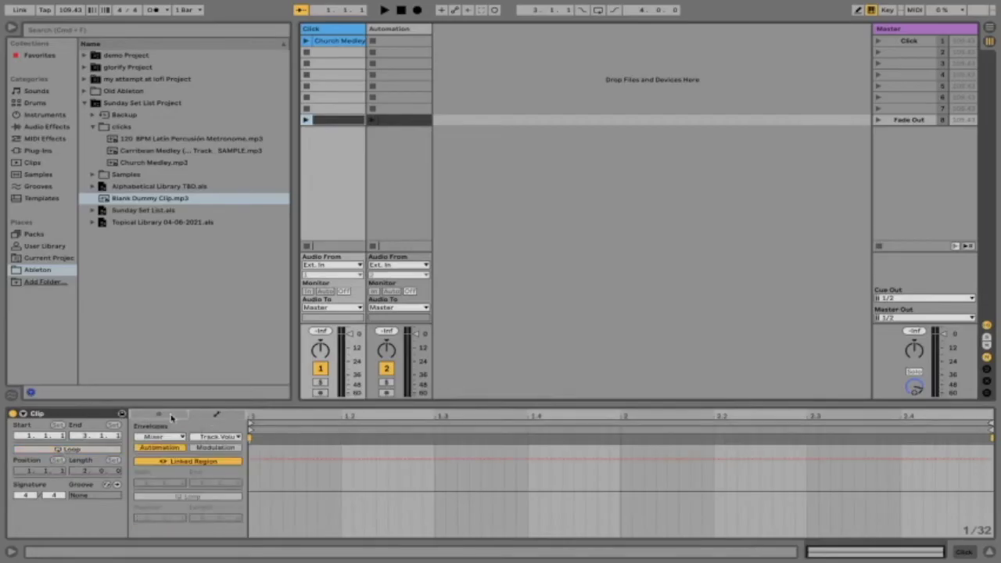
pyautogui.click(172, 418)
pyautogui.click(197, 418)
pyautogui.click(160, 417)
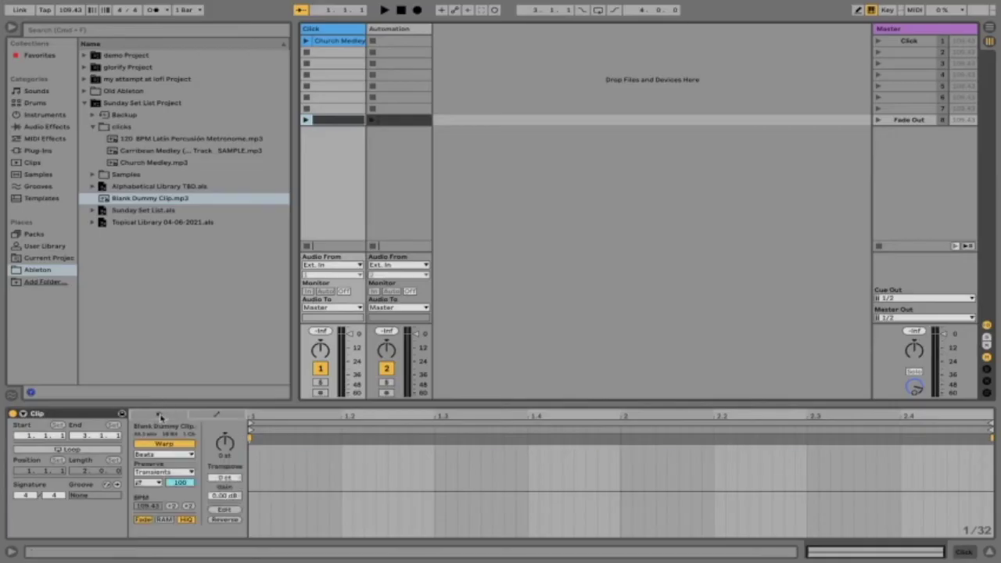
pyautogui.click(23, 414)
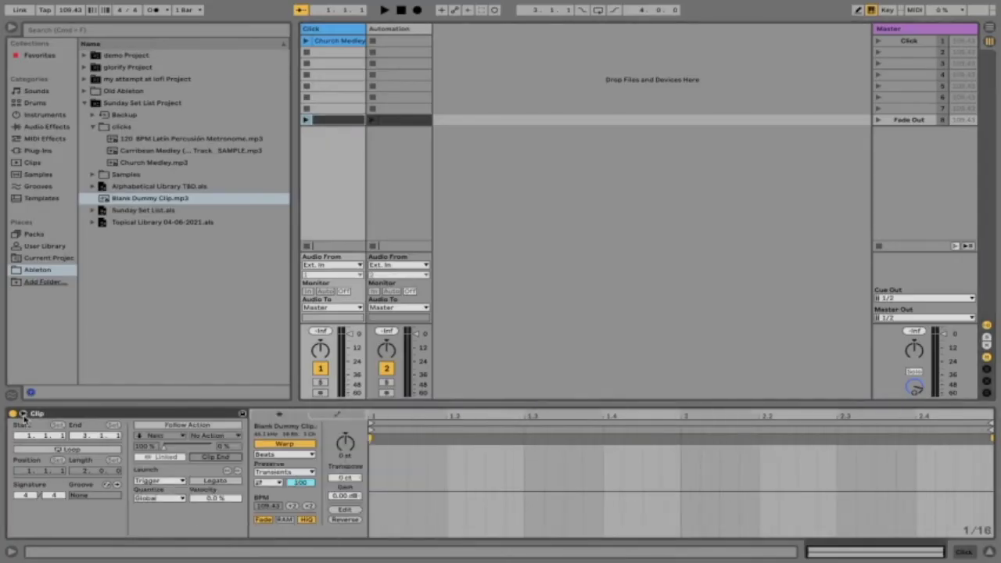
# Set the Click dummy clip's launch quantization to 4 Bars and the Automation dummy clip's to None.
pyautogui.click(180, 501)
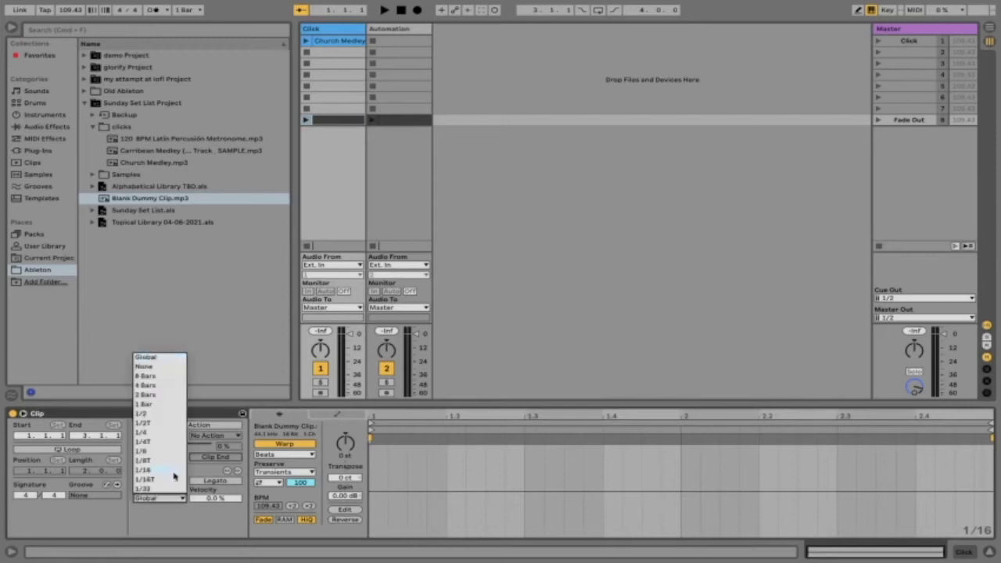
pyautogui.click(153, 387)
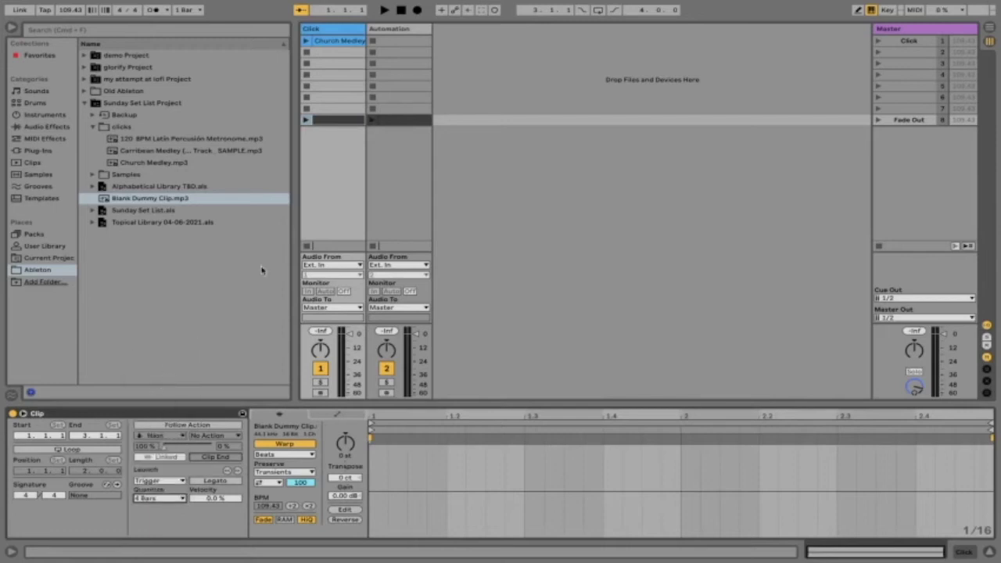
pyautogui.click(396, 121)
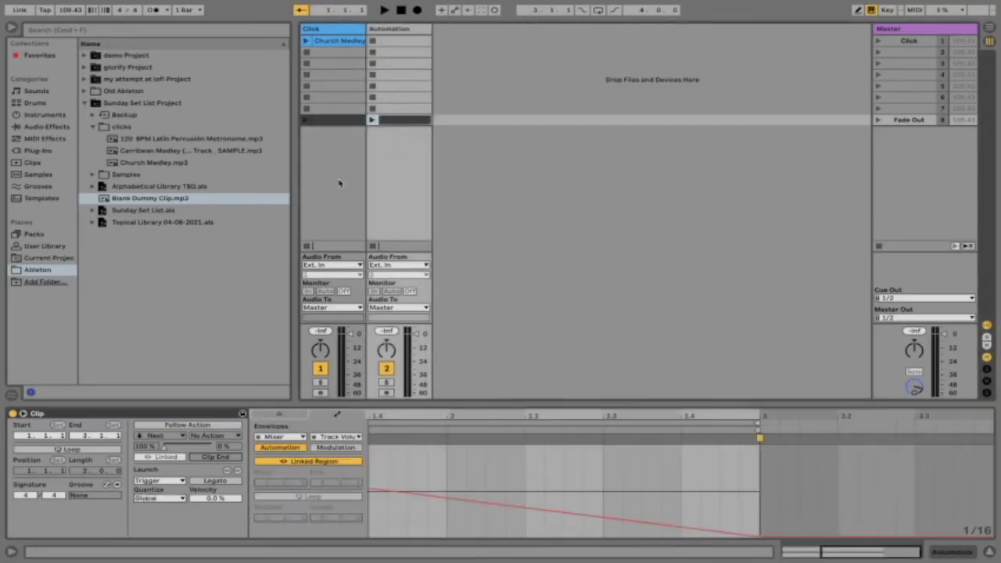
pyautogui.click(166, 498)
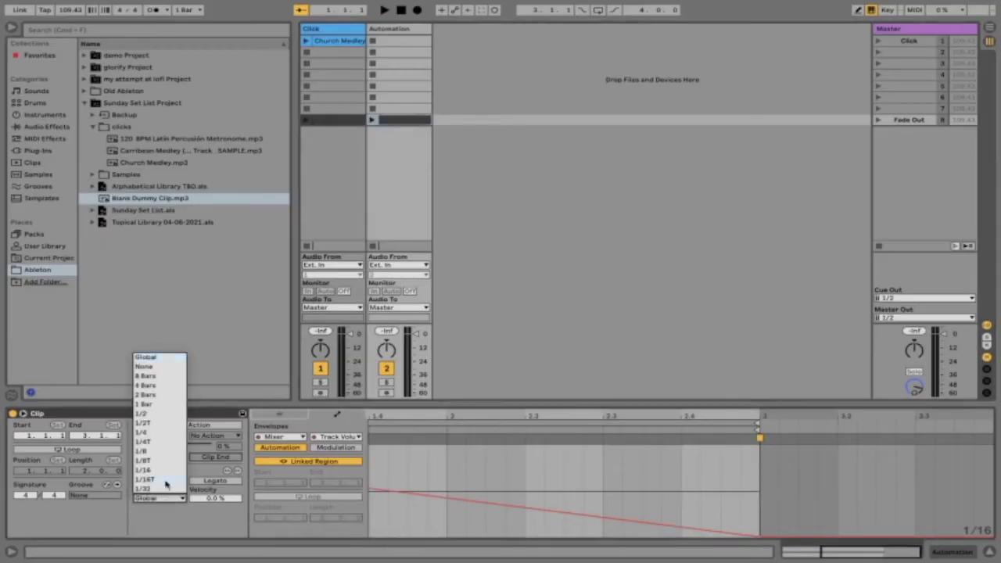
pyautogui.click(156, 368)
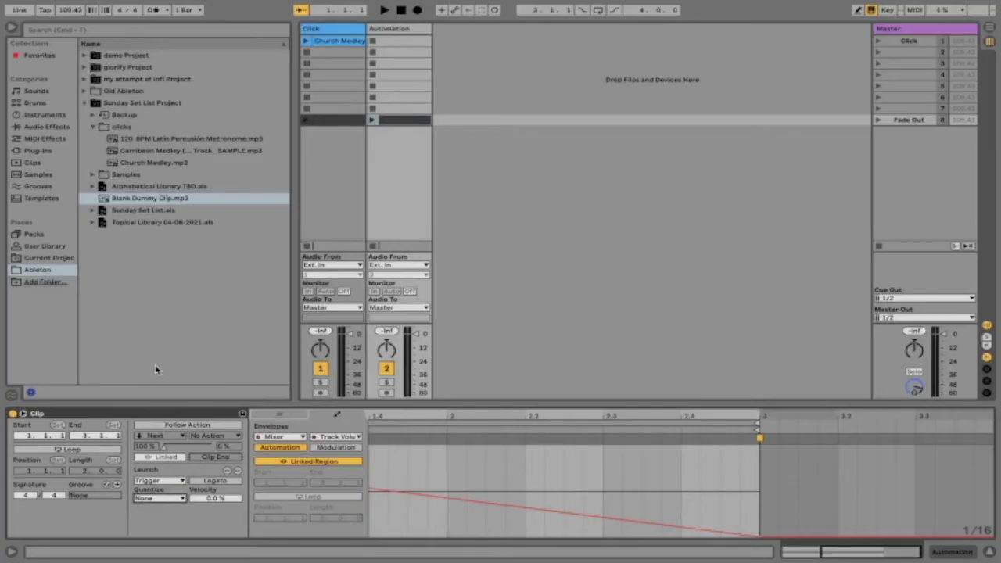
pyautogui.click(990, 552)
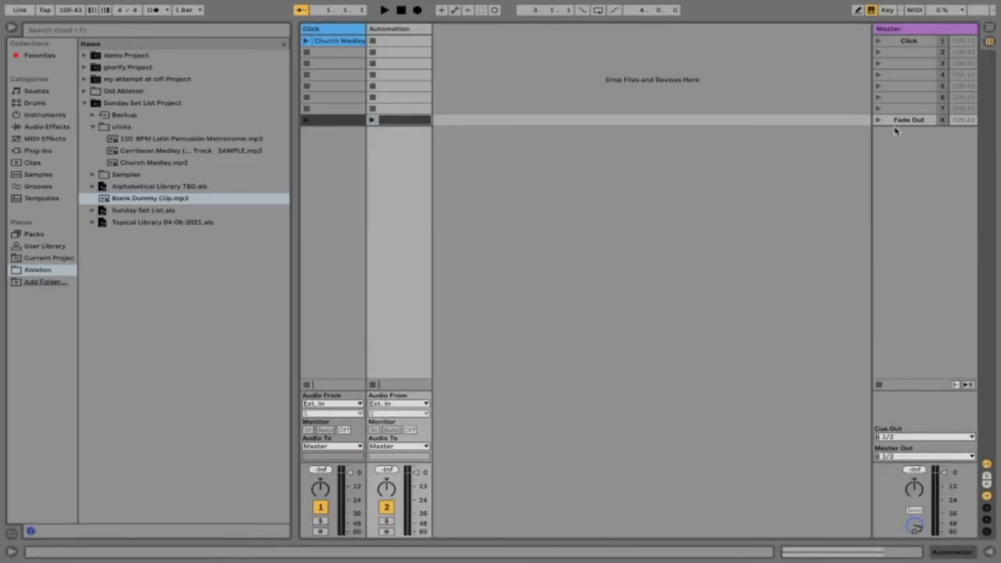
# Rearrange the dummy clips in the Fade Out row and keep launch quantization at 4 Bars.
pyautogui.moveTo(433, 125); pyautogui.dragTo(417, 123)
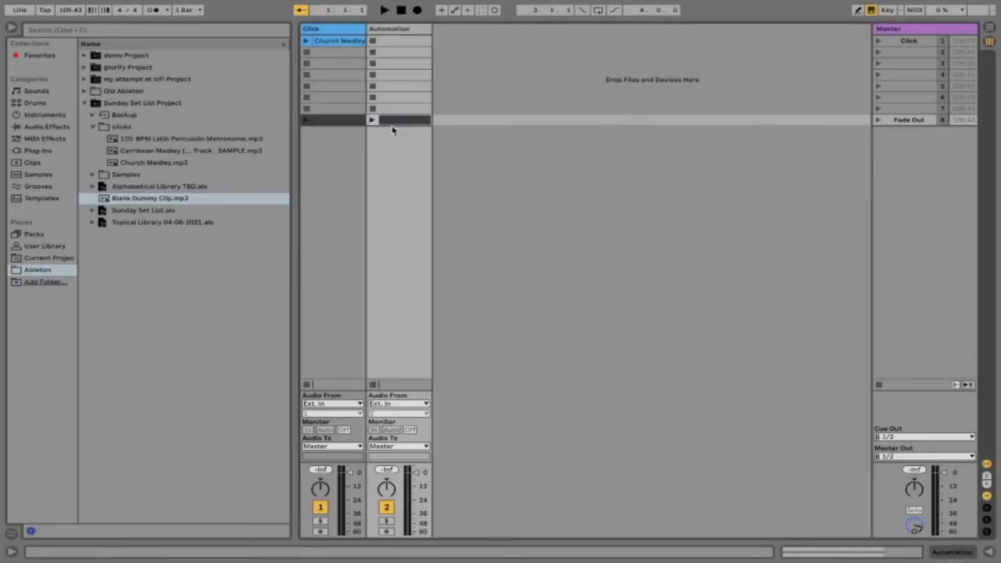
pyautogui.moveTo(393, 127); pyautogui.dragTo(346, 123)
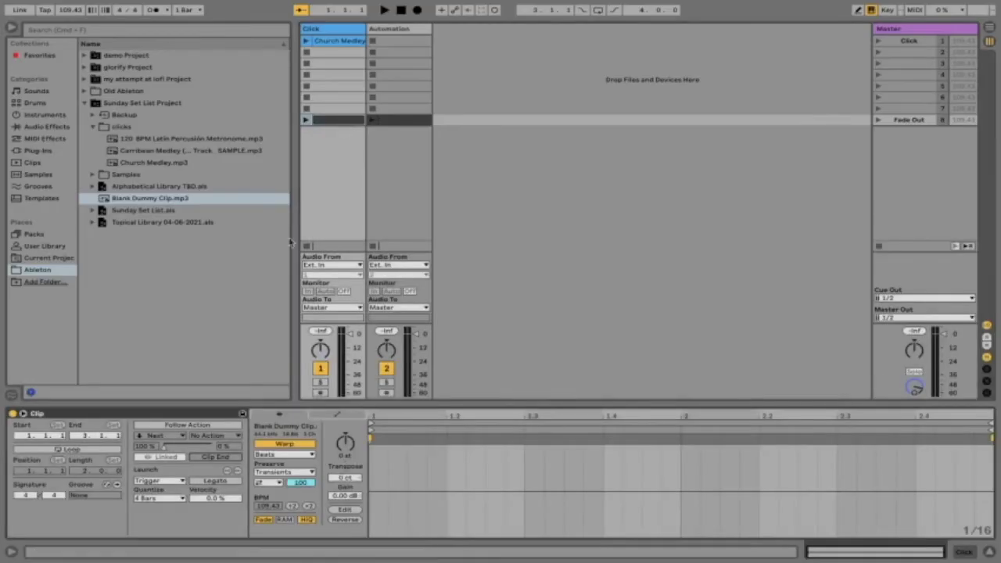
pyautogui.click(179, 501)
pyautogui.click(179, 500)
# Delete all breakpoints in the Automation track's first clip so its volume envelope sits flat at 0.0 dB.
pyautogui.click(989, 552)
pyautogui.click(408, 121)
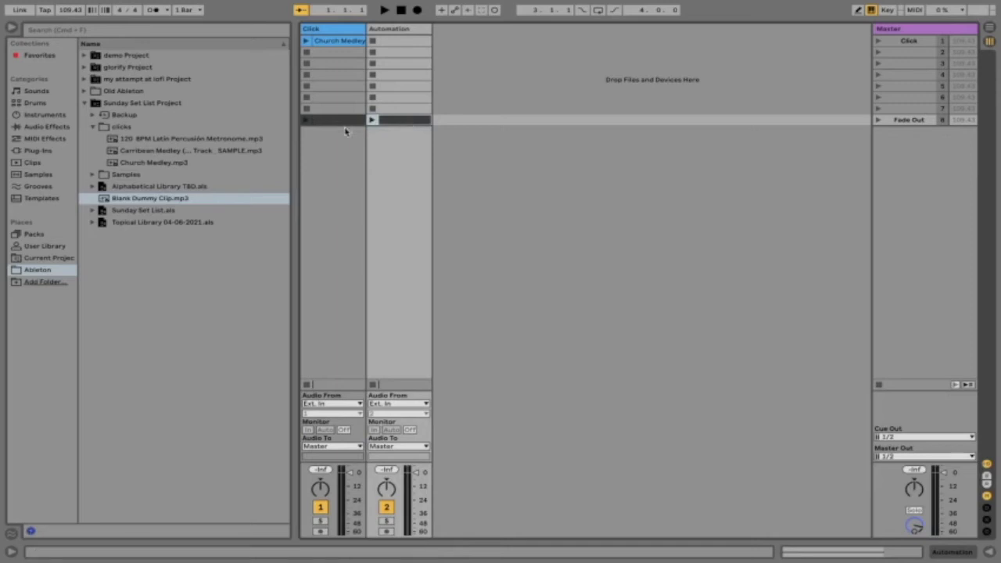
pyautogui.click(402, 41)
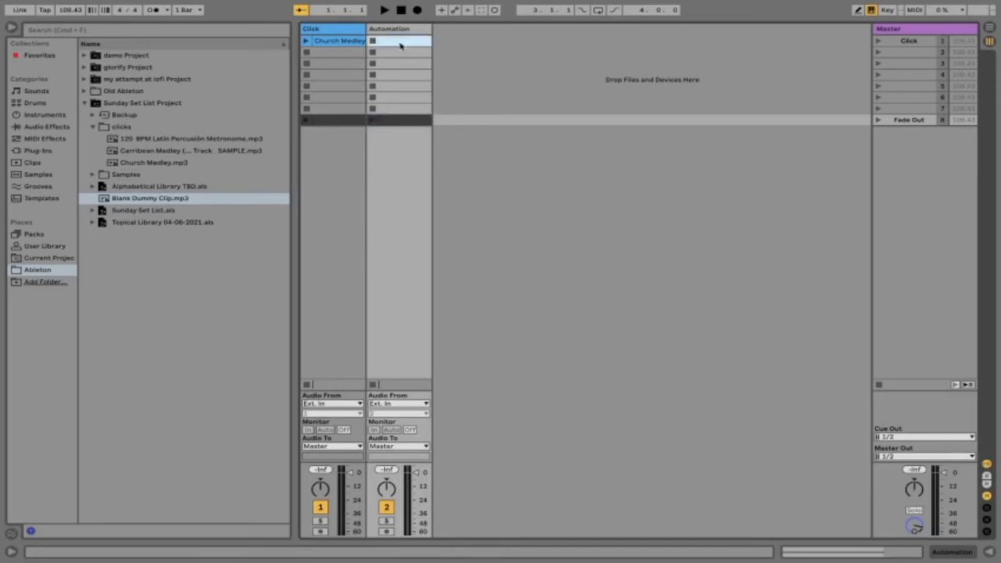
pyautogui.click(387, 120)
pyautogui.click(392, 42)
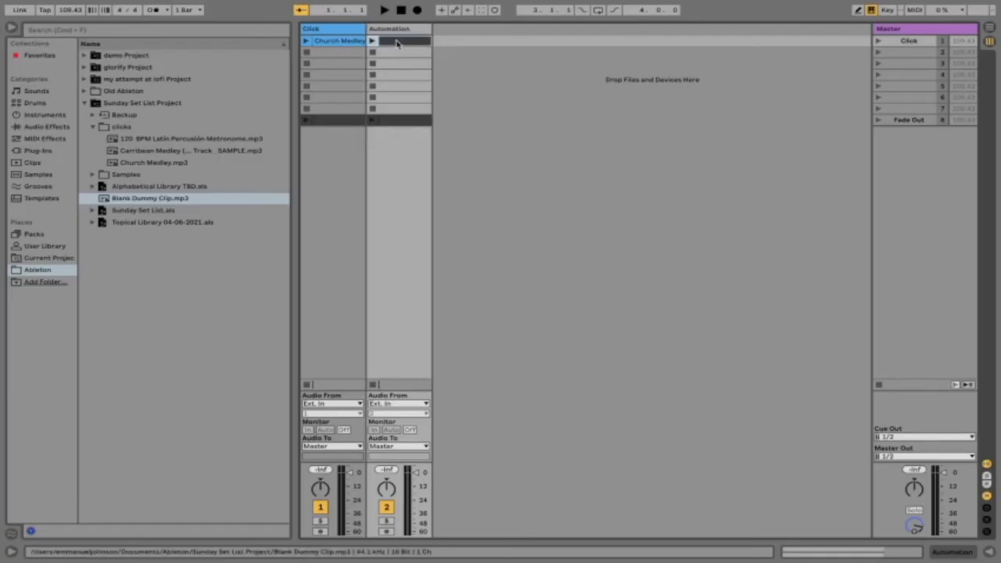
pyautogui.click(397, 43)
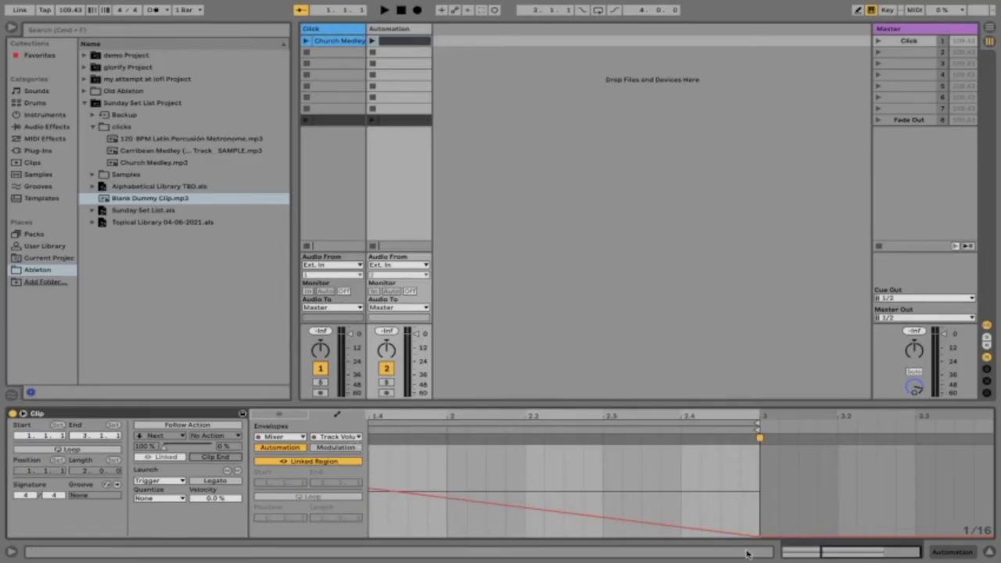
pyautogui.scroll(3, 722, 503)
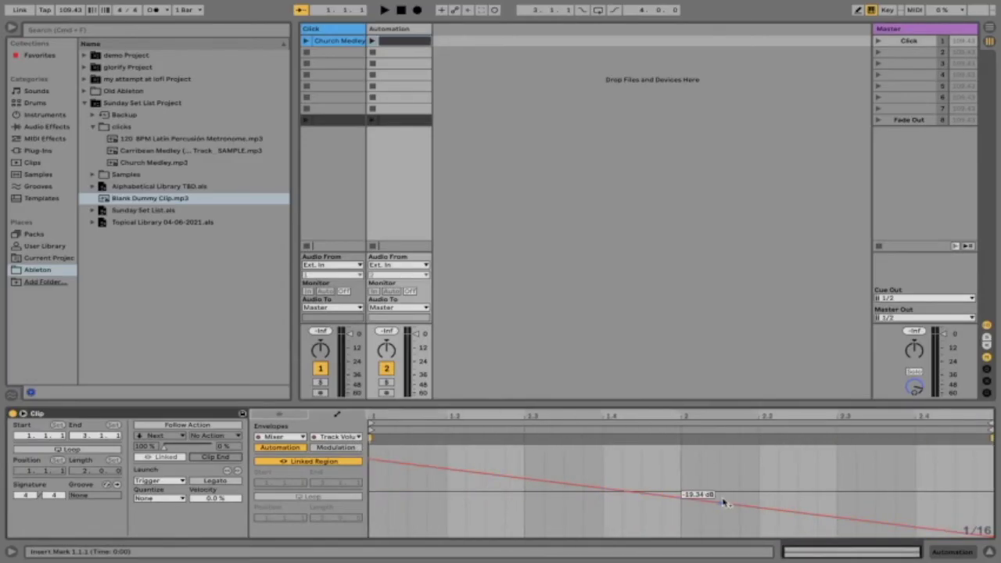
pyautogui.hotkey('ctrl', 'a')
pyautogui.press('Delete')
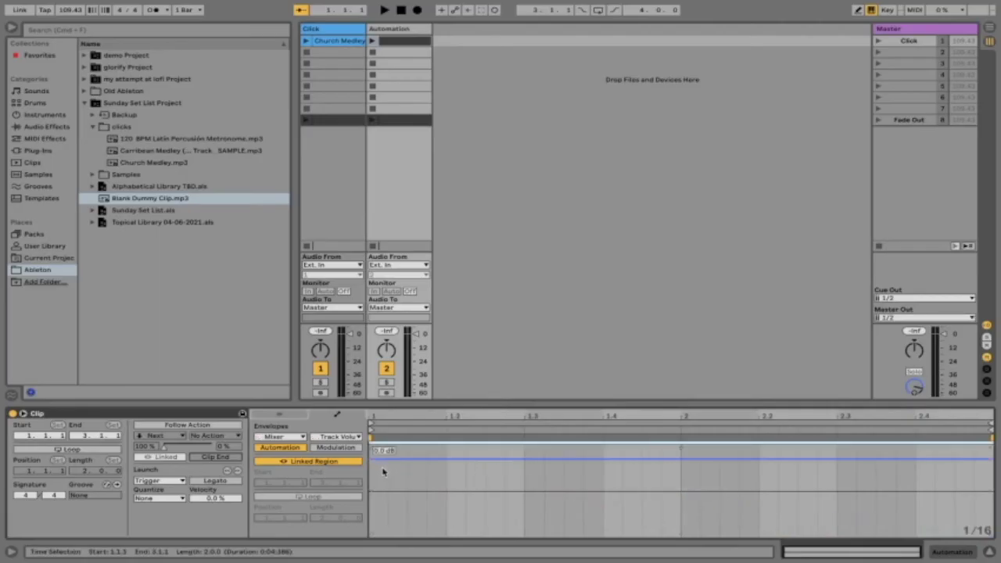
pyautogui.click(374, 462)
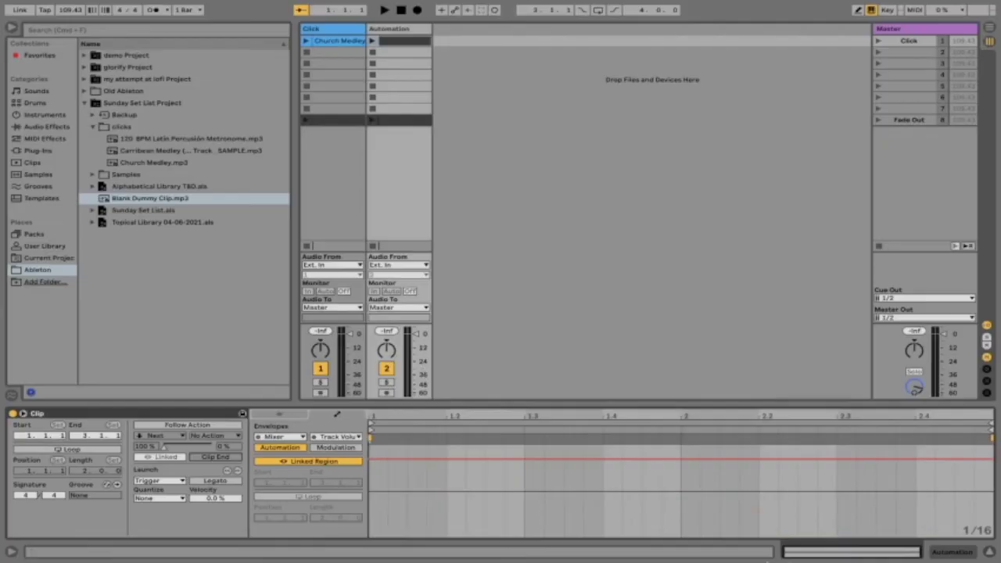
pyautogui.click(990, 552)
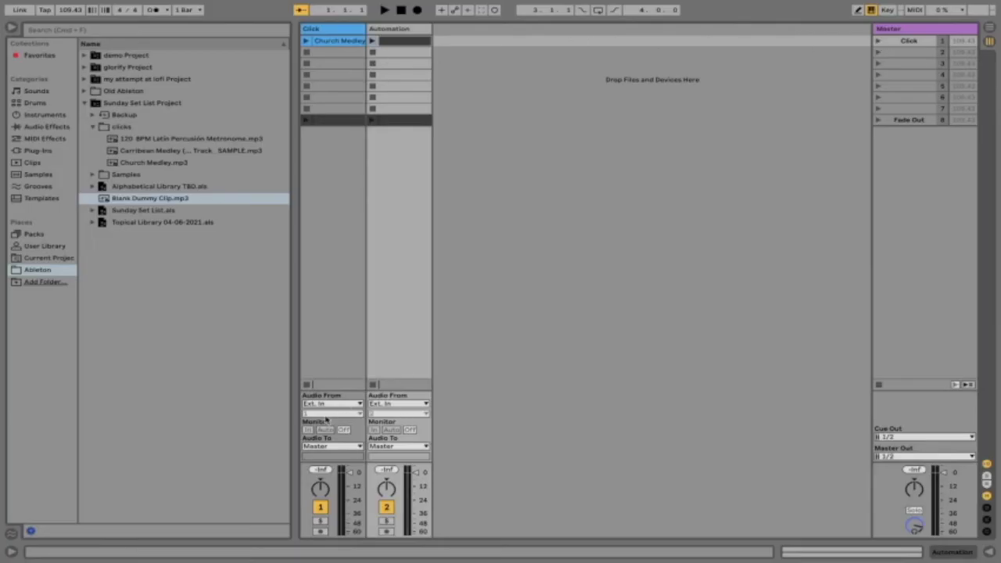
# Send the Click track's Audio To output to the Automation track.
pyautogui.click(338, 355)
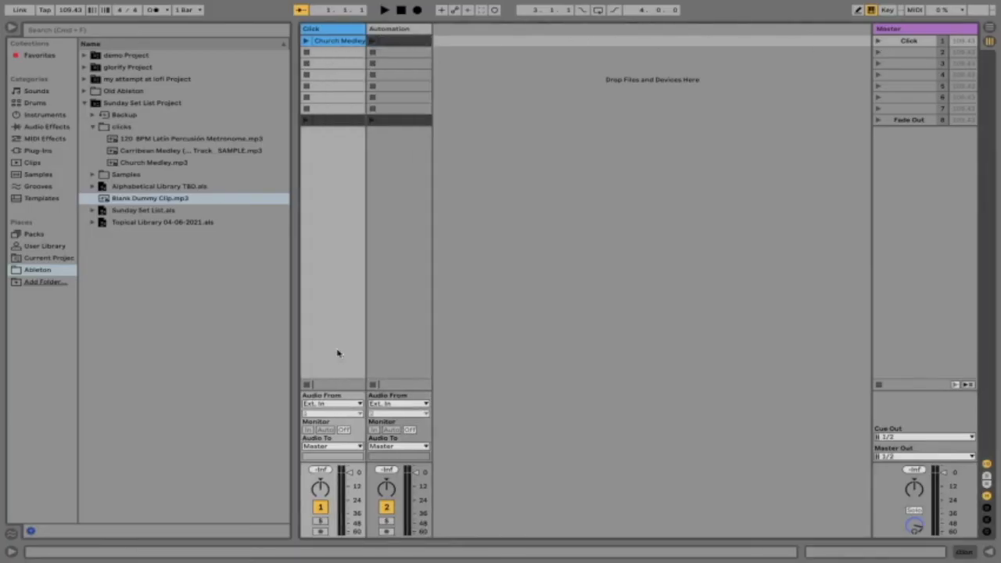
pyautogui.click(331, 446)
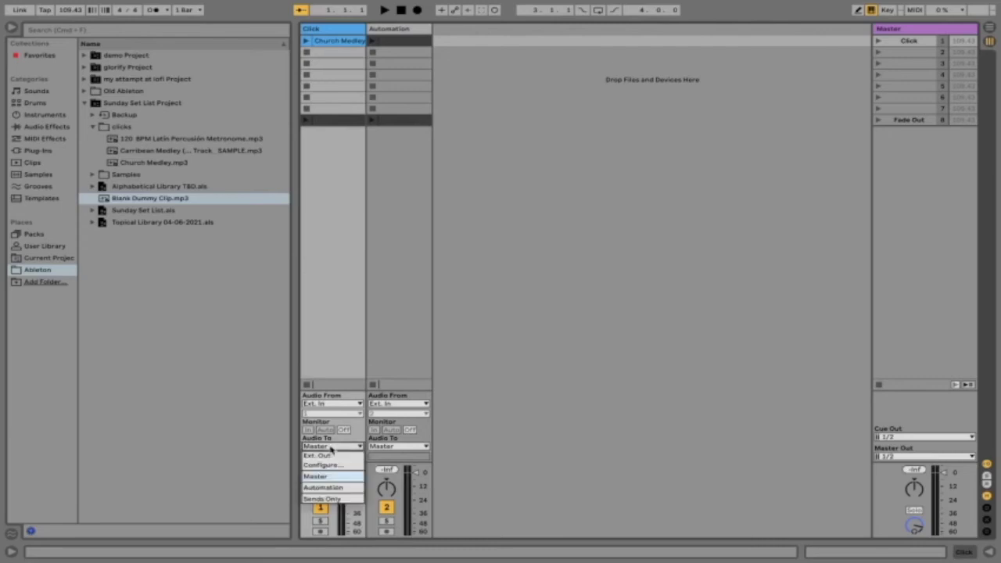
pyautogui.click(324, 486)
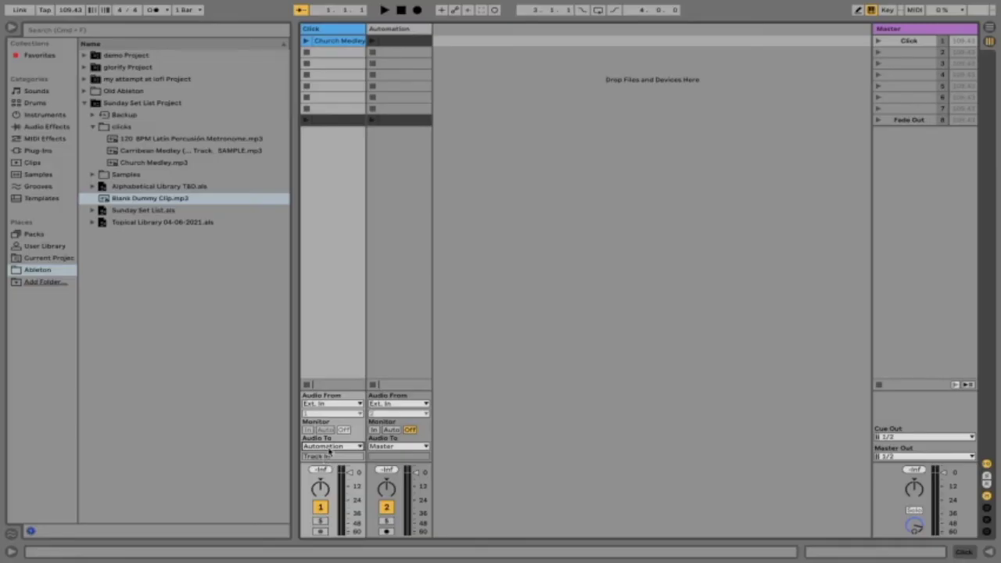
# Set the Automation track's Monitor to In and its Audio From to Click (Post Mixer).
pyautogui.click(383, 234)
pyautogui.click(375, 430)
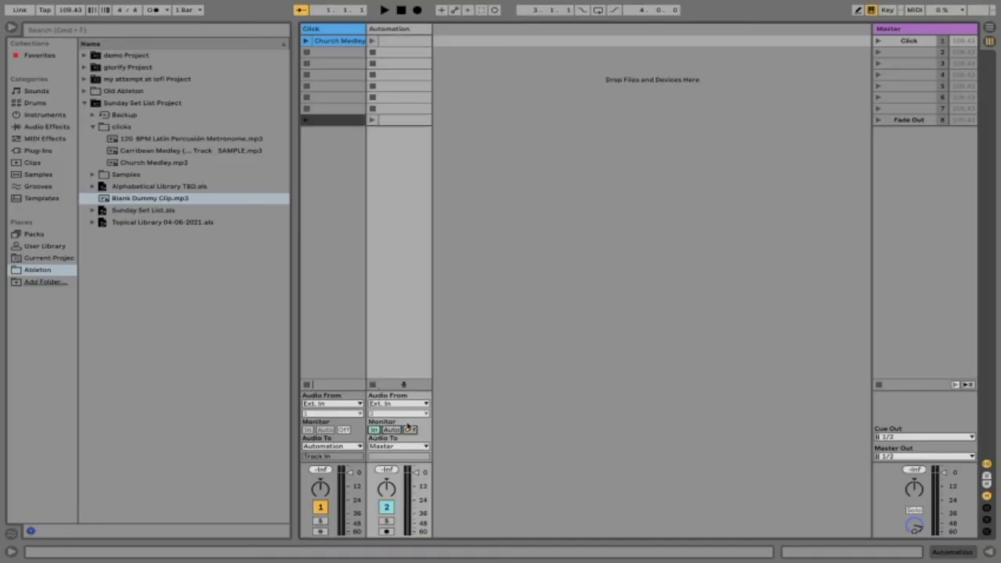
pyautogui.click(408, 406)
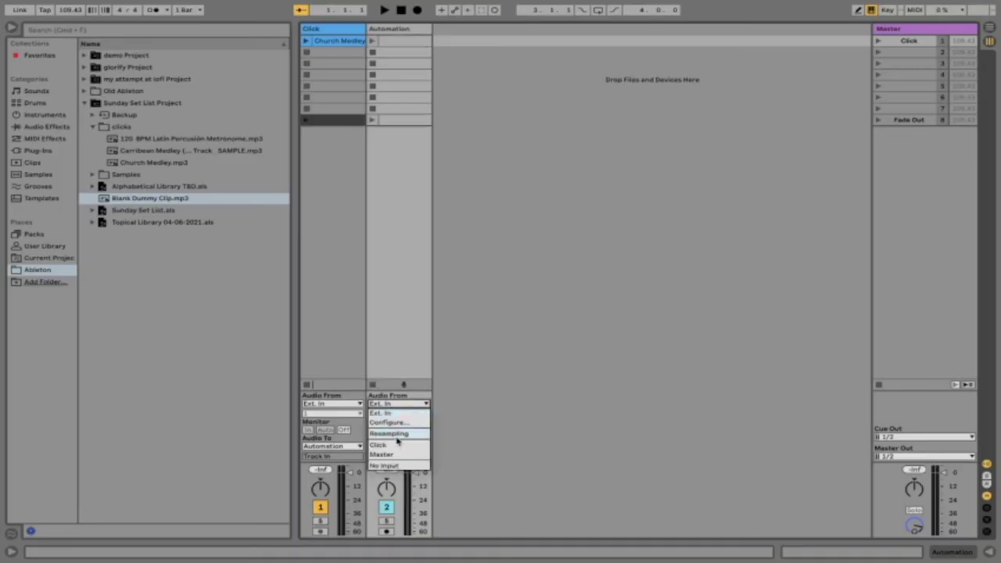
pyautogui.click(395, 445)
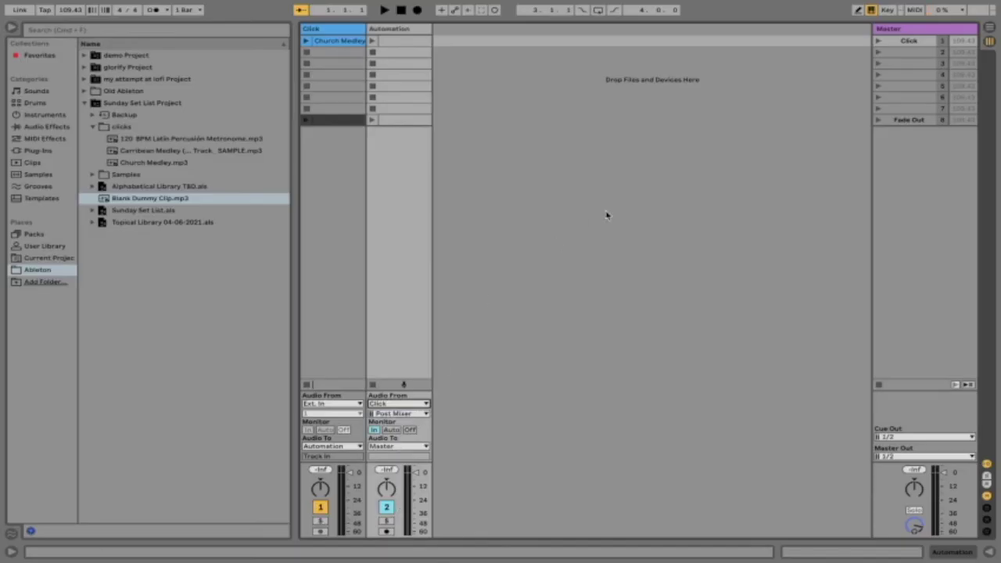
# Test the Click and Fade Out scenes, then remove the stop button from Click's Fade Out slot.
pyautogui.click(878, 41)
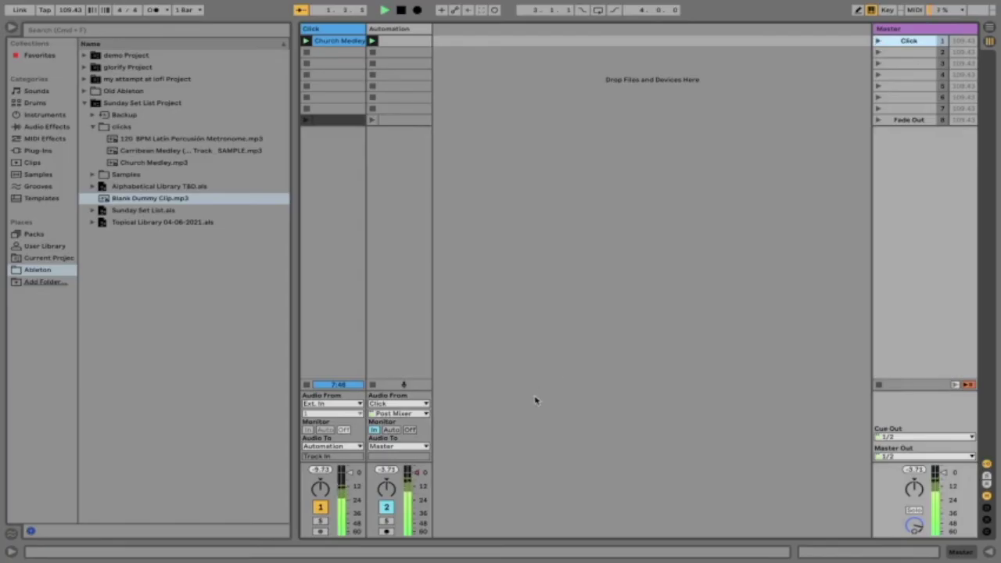
pyautogui.click(878, 120)
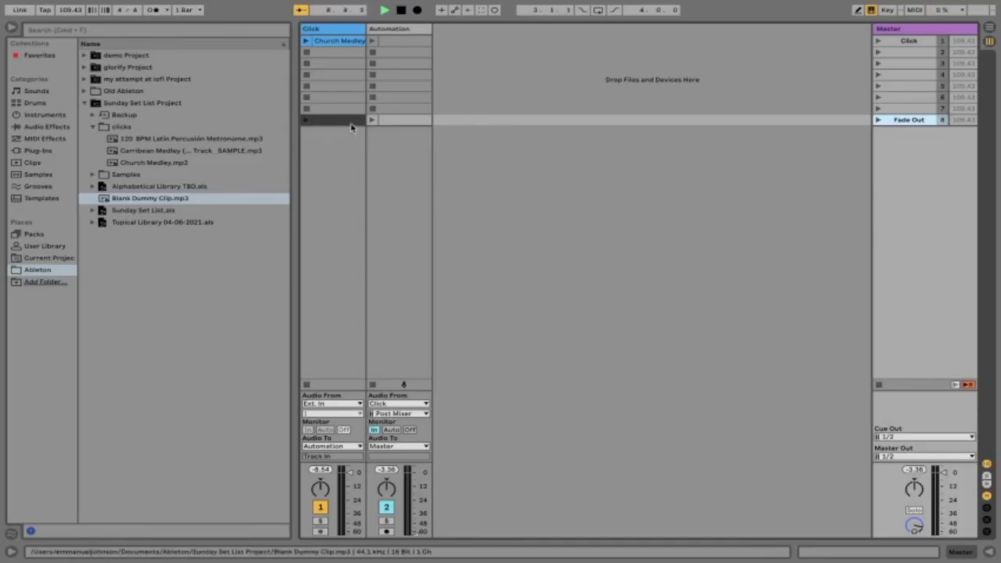
pyautogui.click(352, 123)
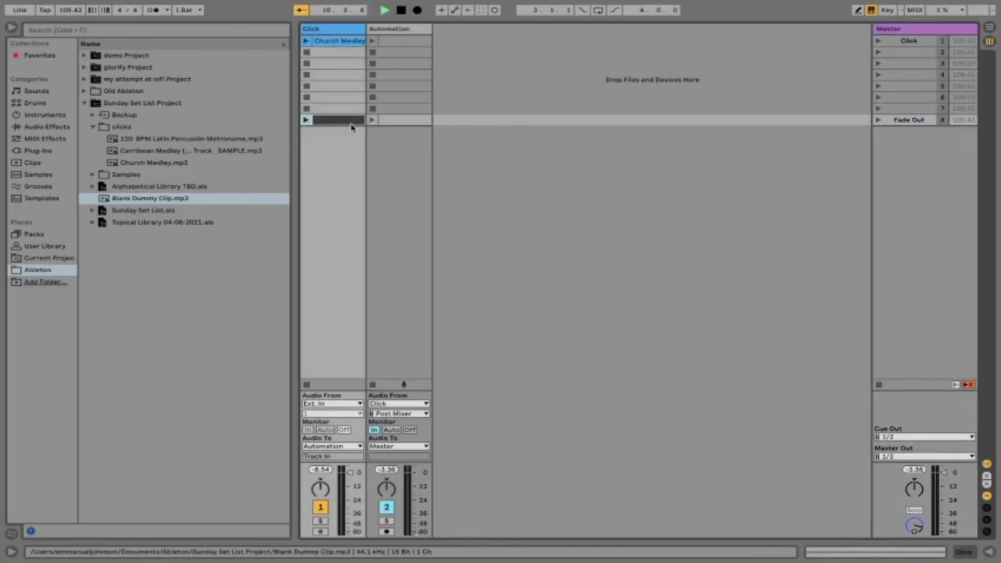
pyautogui.click(351, 127)
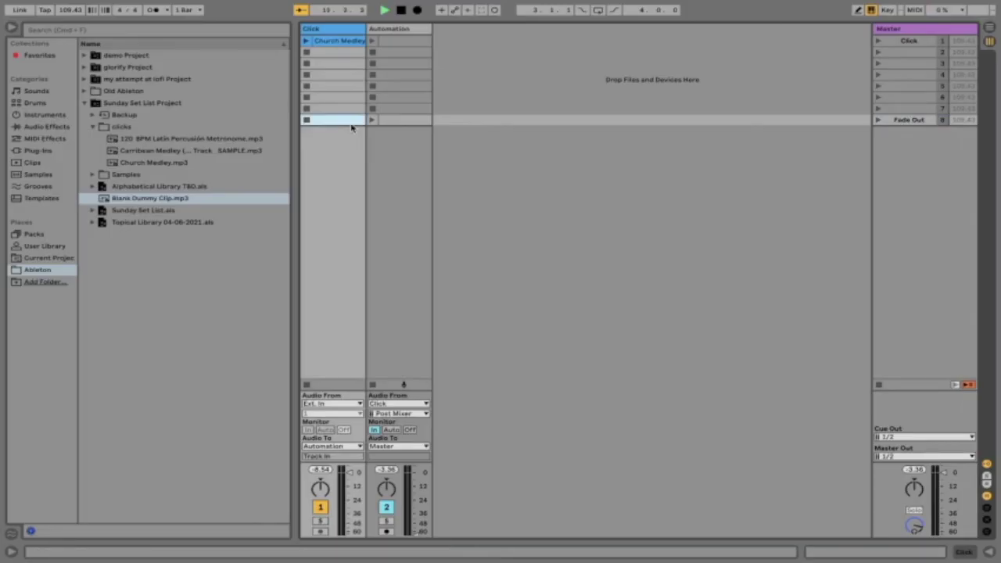
pyautogui.rightClick(351, 127)
pyautogui.click(370, 145)
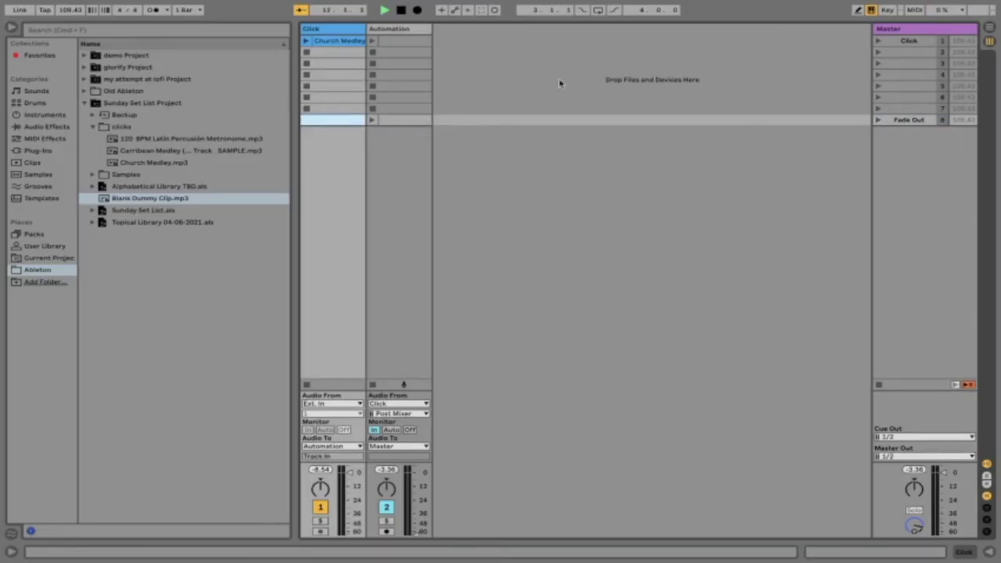
# Relaunch the Click and Fade Out scenes to confirm Church Medley keeps playing during the fade.
pyautogui.click(877, 41)
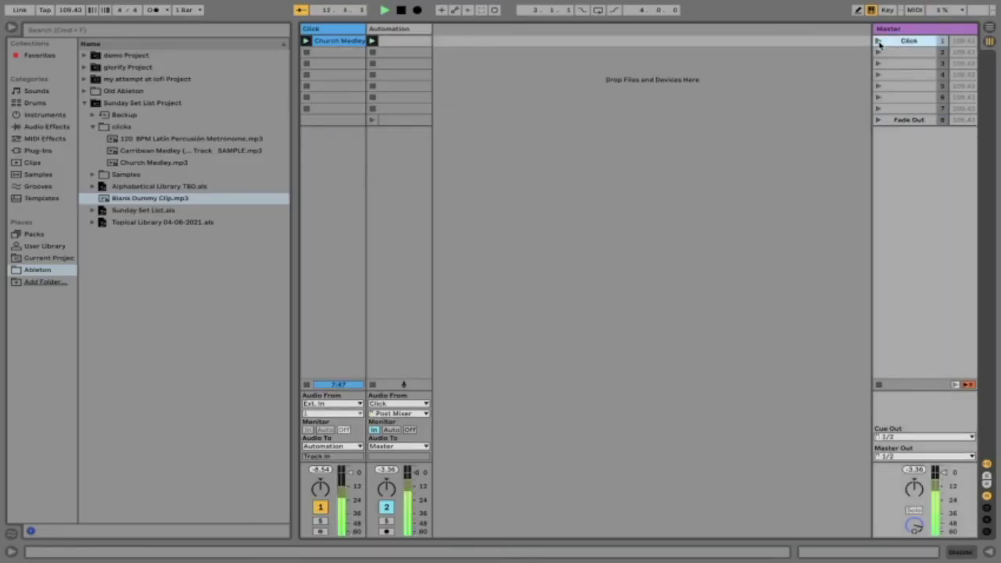
pyautogui.click(878, 122)
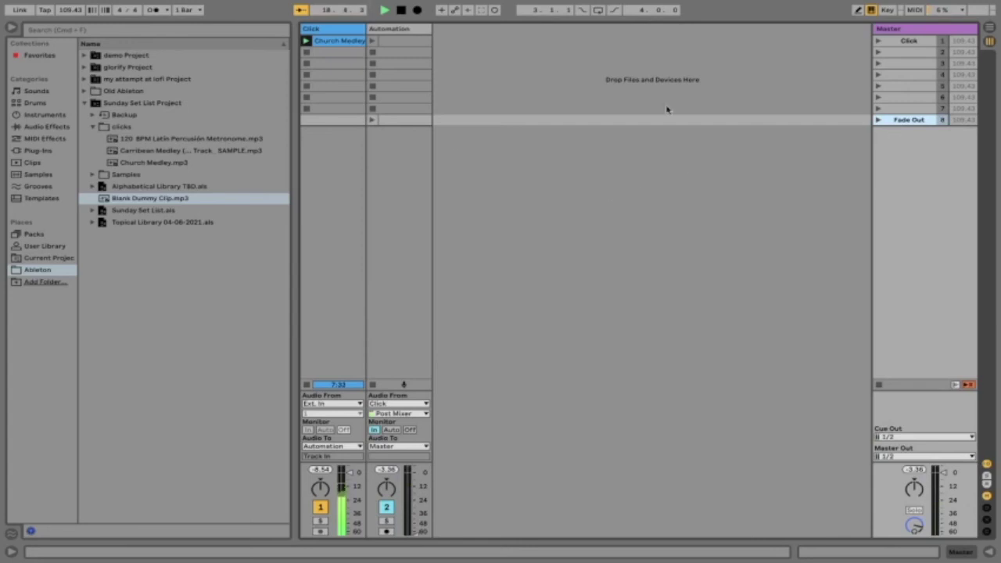
pyautogui.click(419, 120)
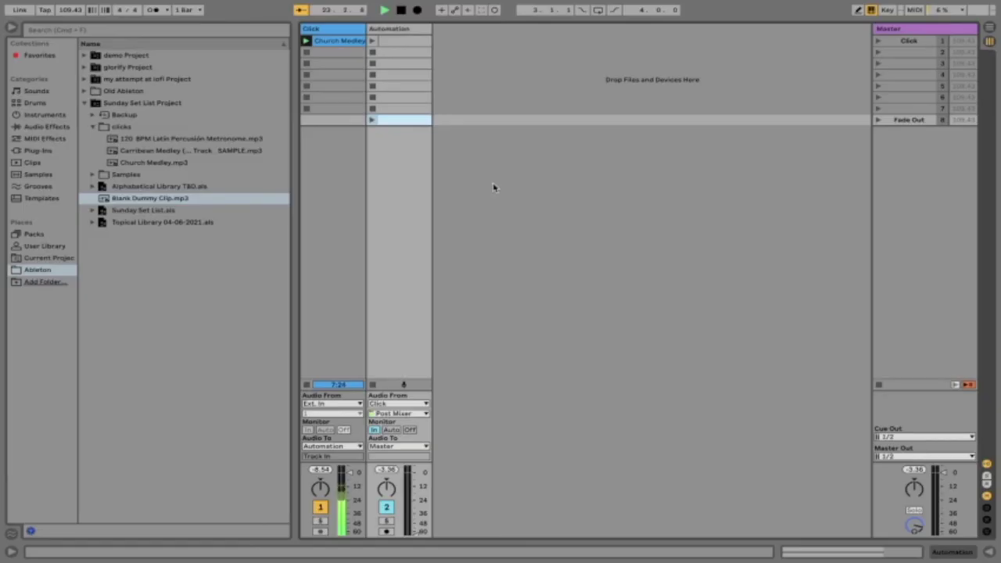
pyautogui.click(989, 28)
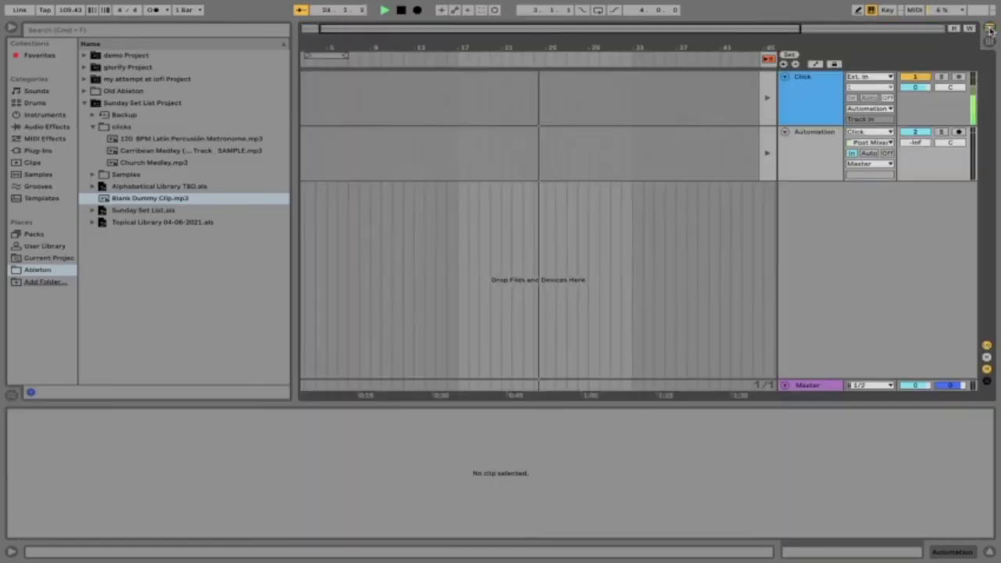
pyautogui.press('Tab')
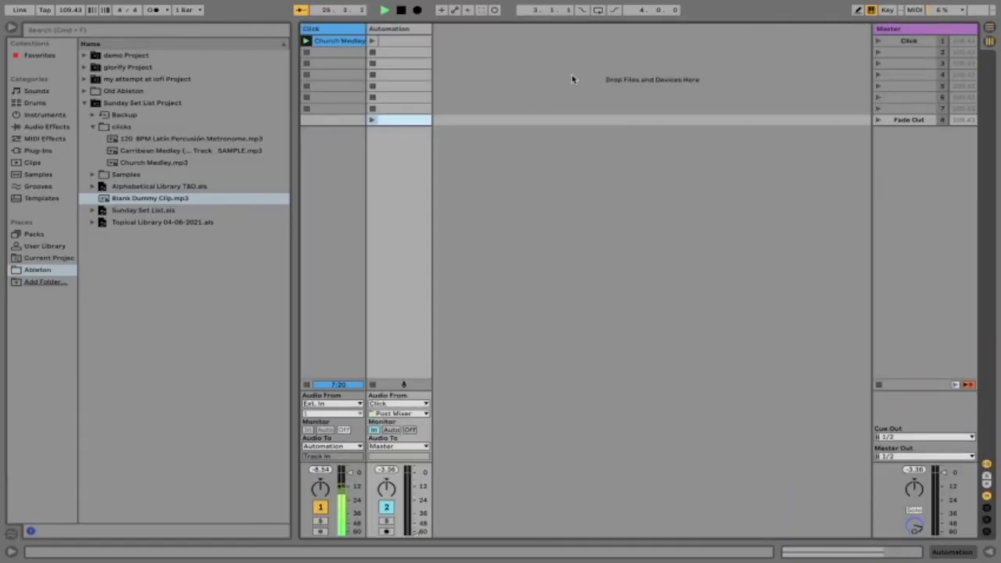